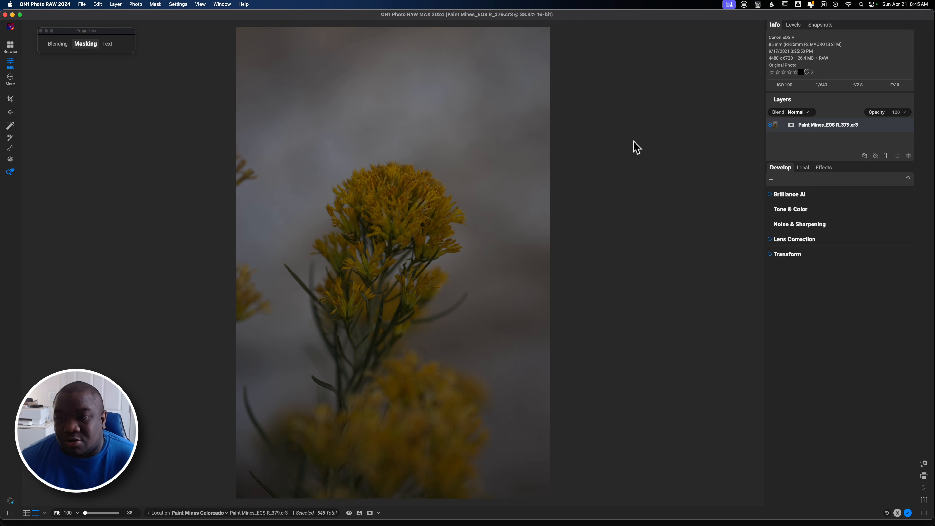
Try to send the flower photo to the Luminar Neo filter under Skylum Software, and switch to Luminar Neo to check for it
click(117, 4)
mouse_move(119, 123)
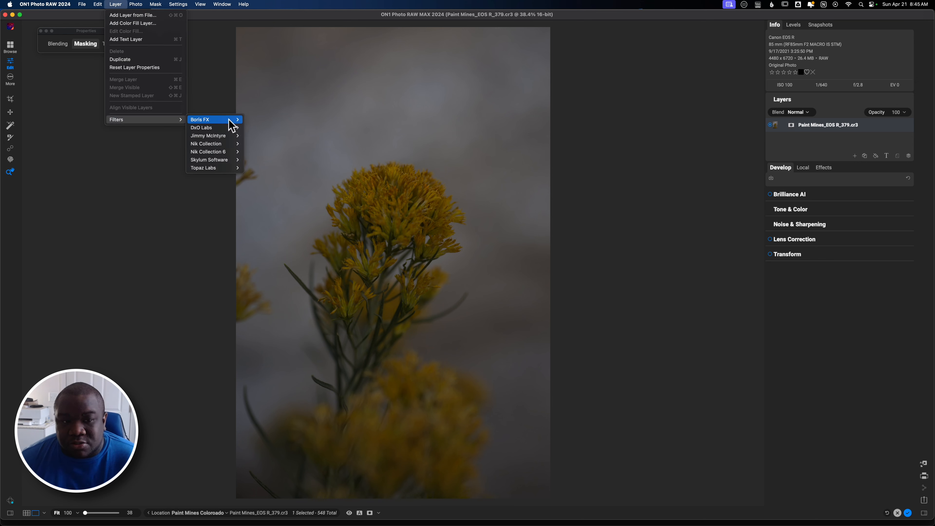
mouse_move(222, 160)
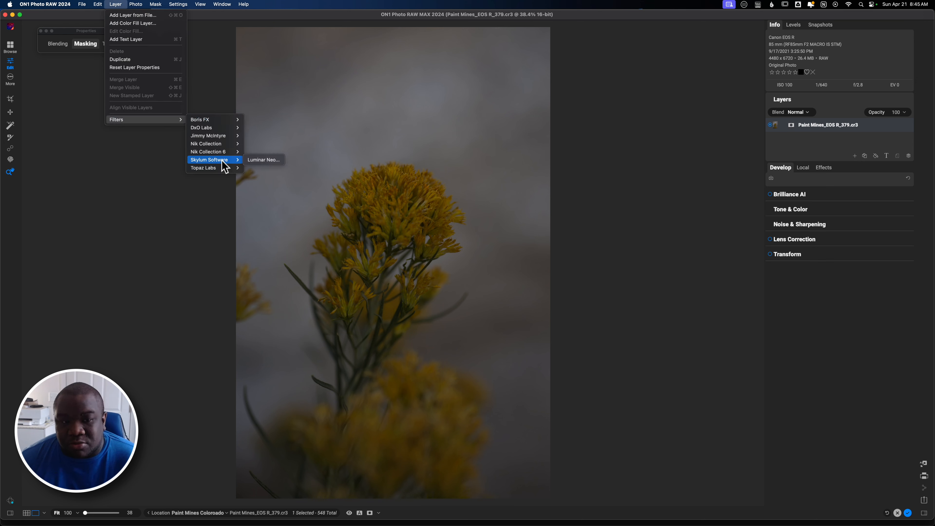
click(262, 160)
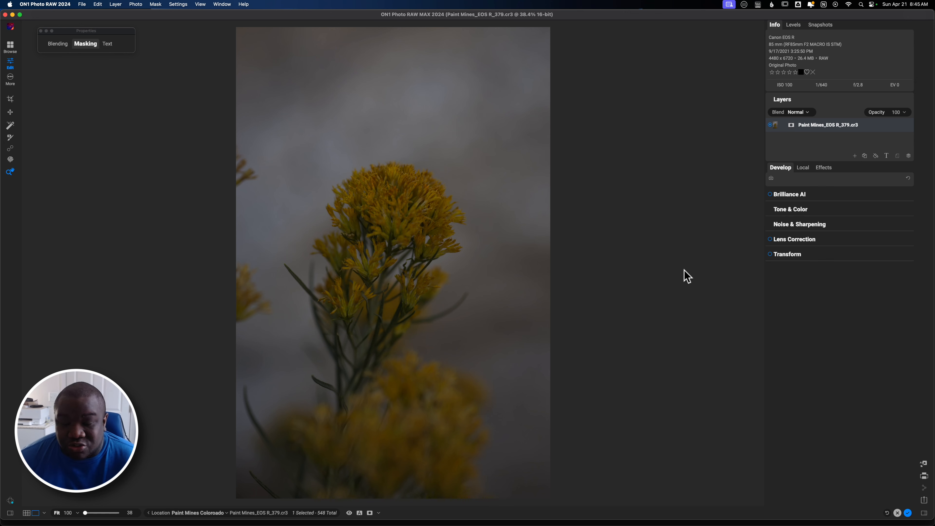
mouse_move(692, 520)
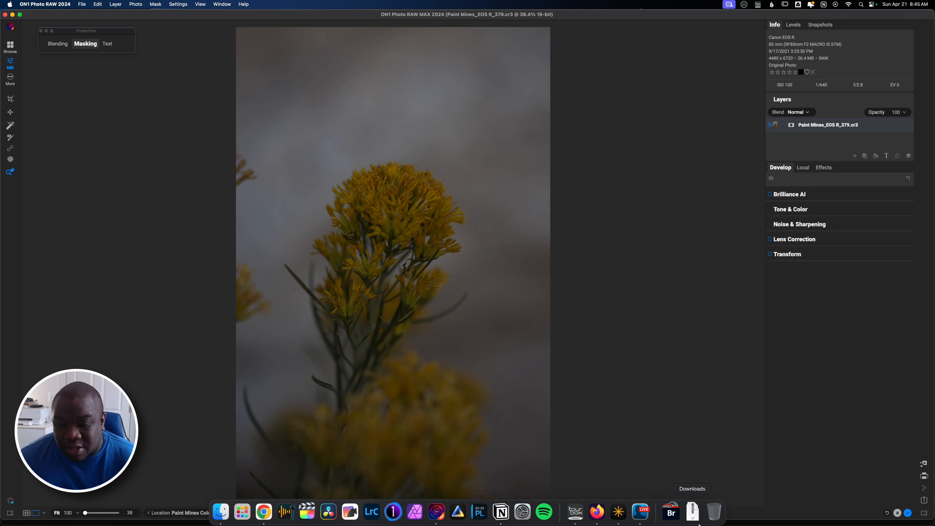
click(618, 510)
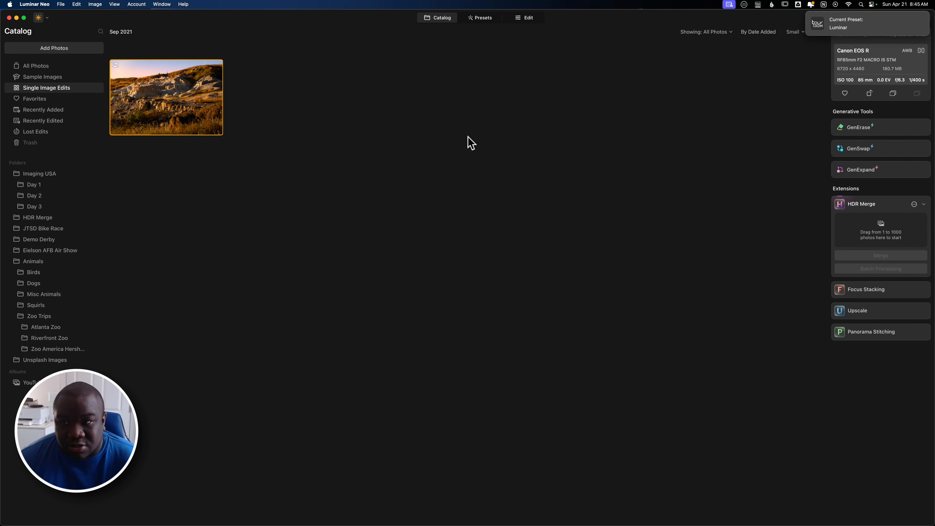
Switch back to ON1 Photo RAW and delete the copied photo layer above the original
click(439, 513)
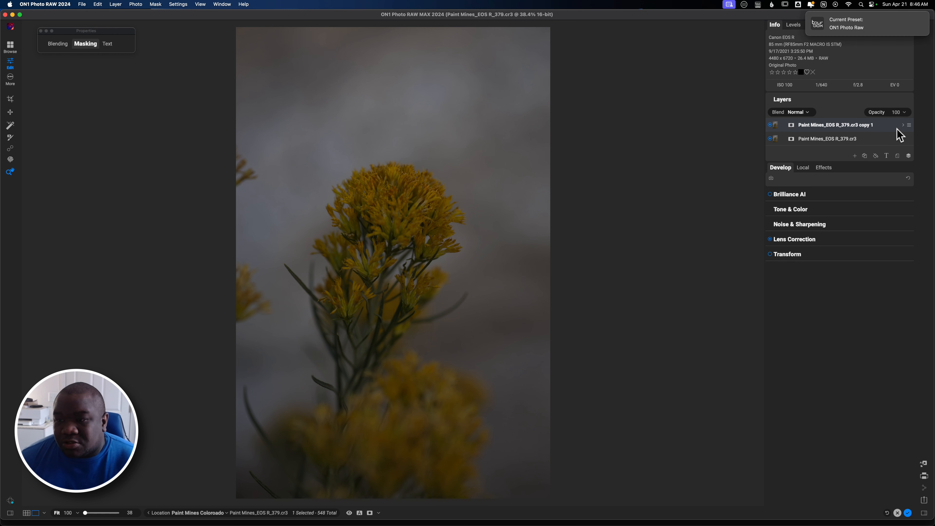
click(909, 126)
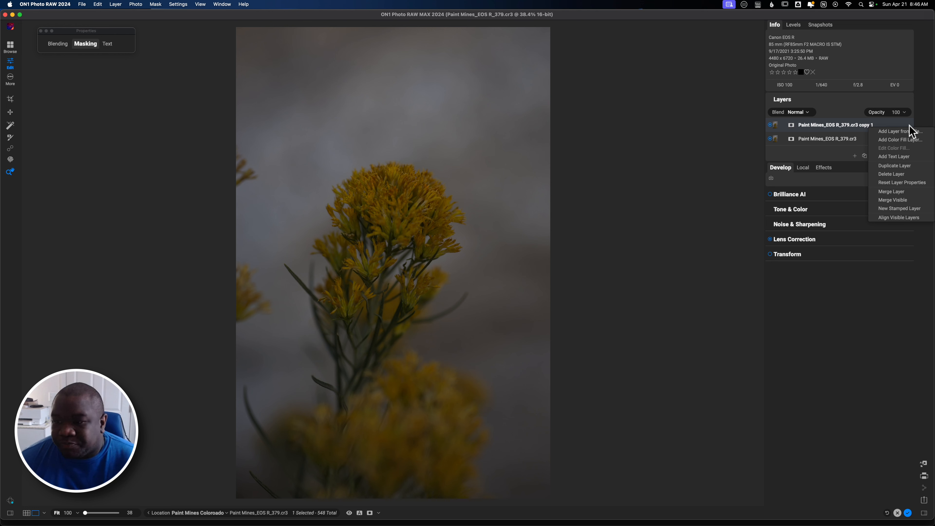
click(894, 174)
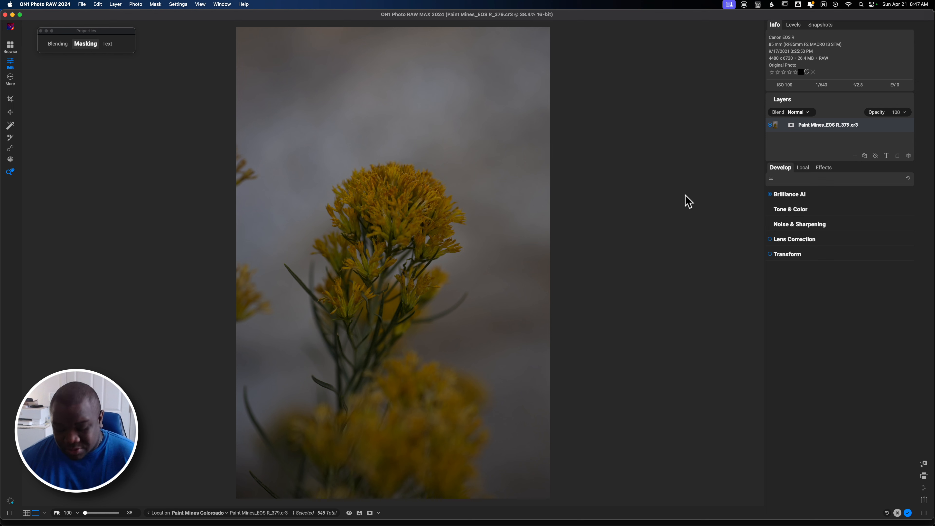
Compare the photo with and without the Brilliance AI correction, and set the Brilliance AI amount to 119
key(super+p)
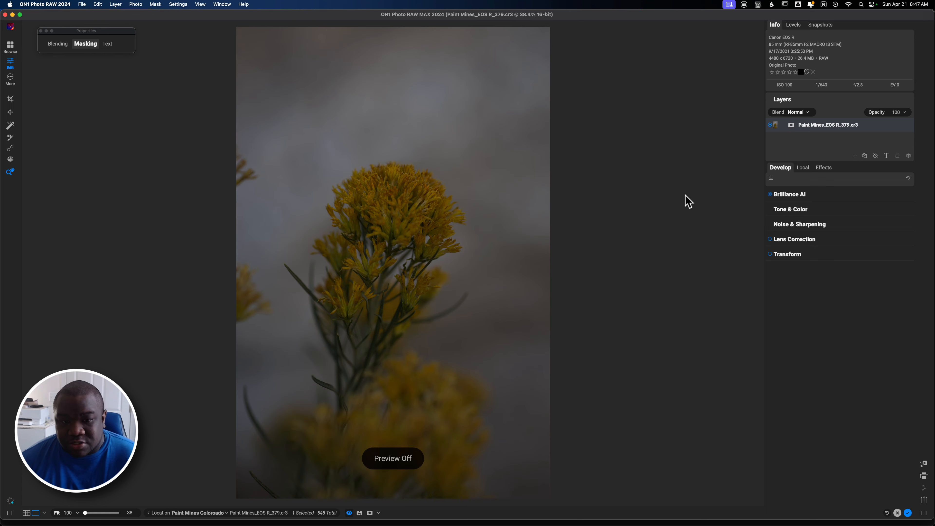
key(super+p)
key(super+p)
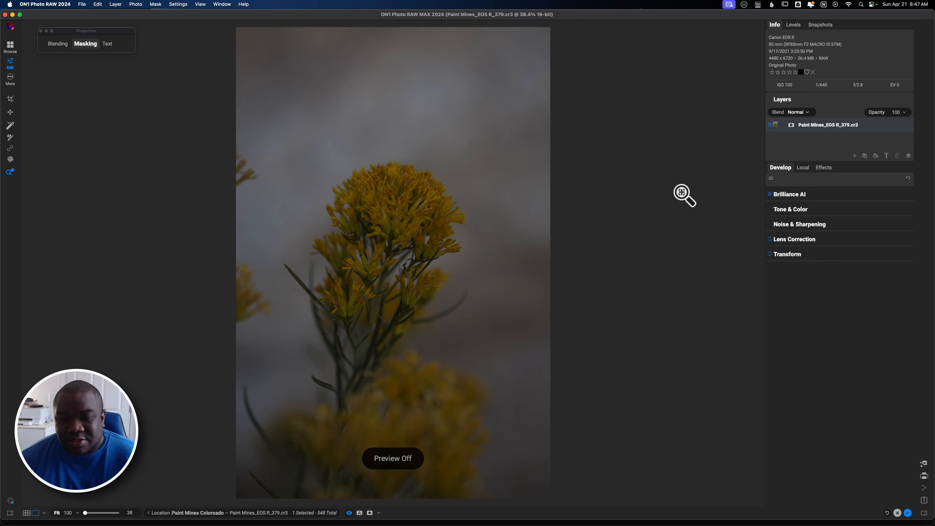
key(super+p)
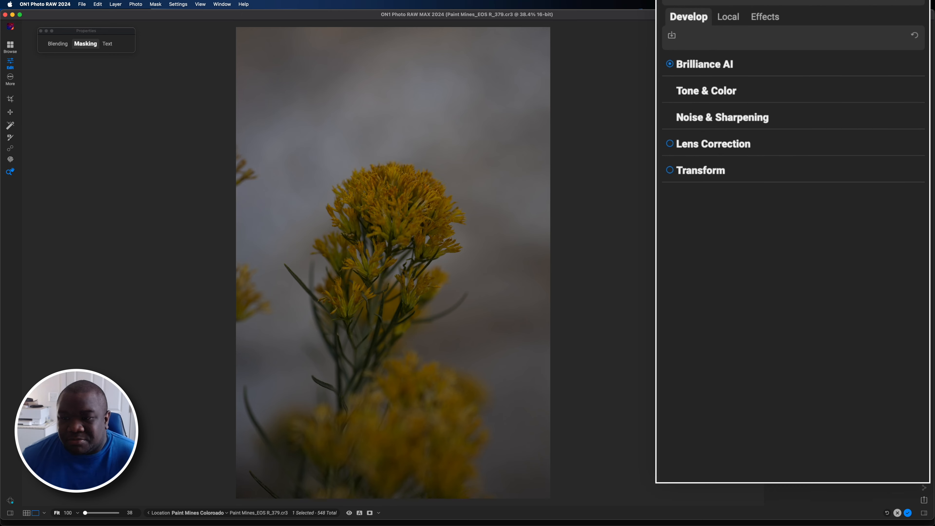
click(721, 66)
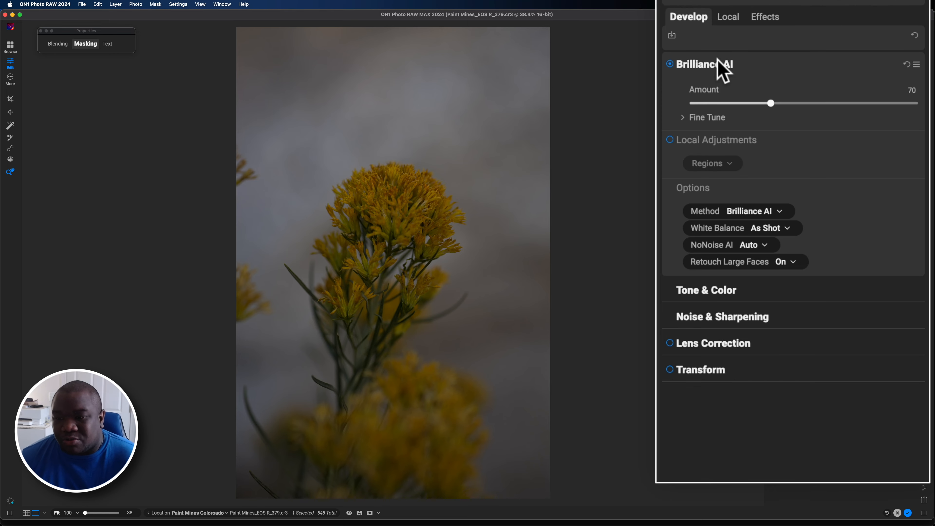
drag(770, 103, 824, 103)
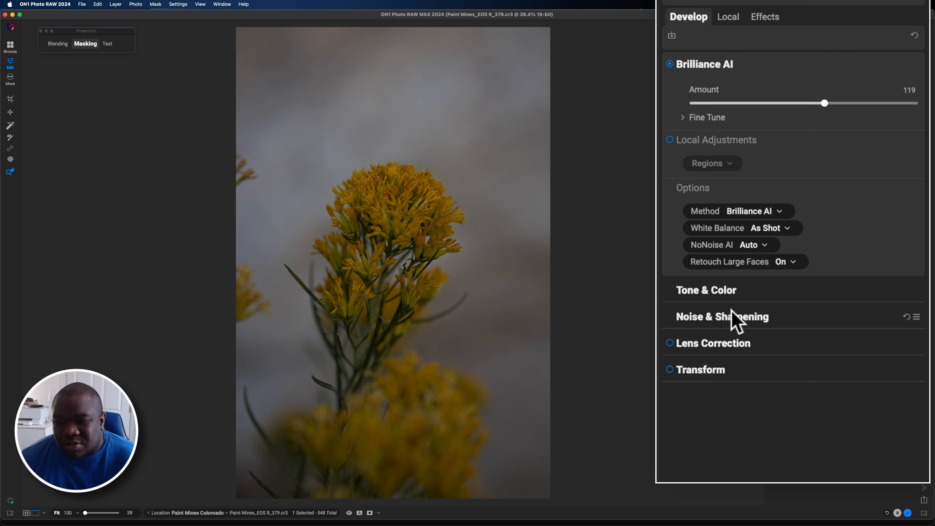
Change the camera profile in the Tone & Color settings to ON1 Portrait
click(716, 289)
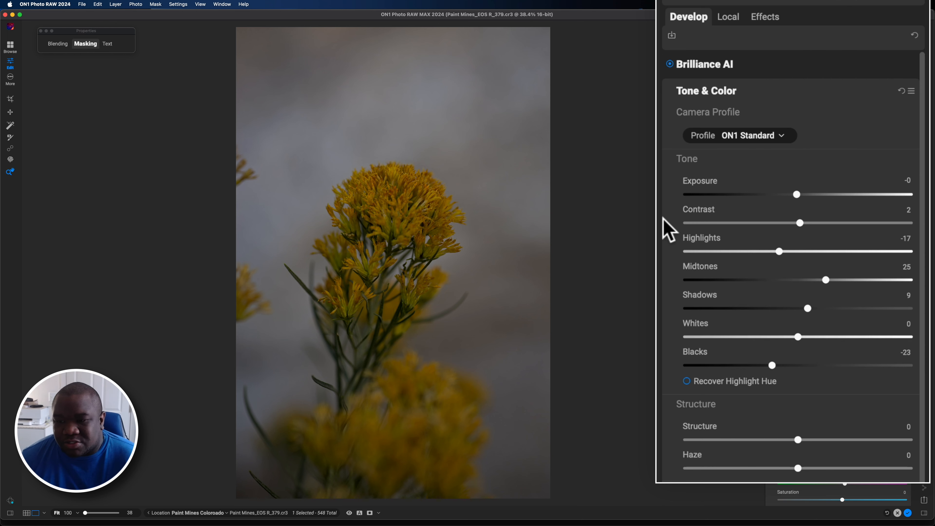
scroll(837, 137, down, 2)
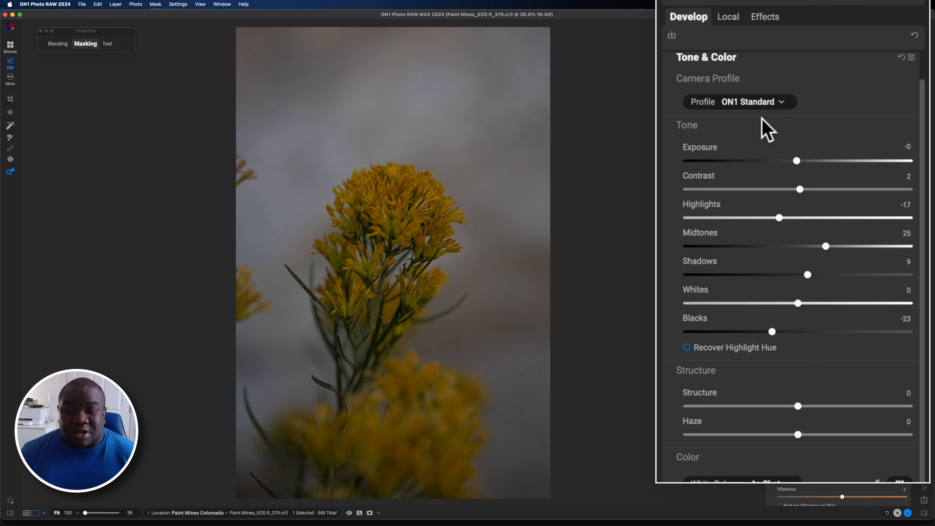
click(769, 106)
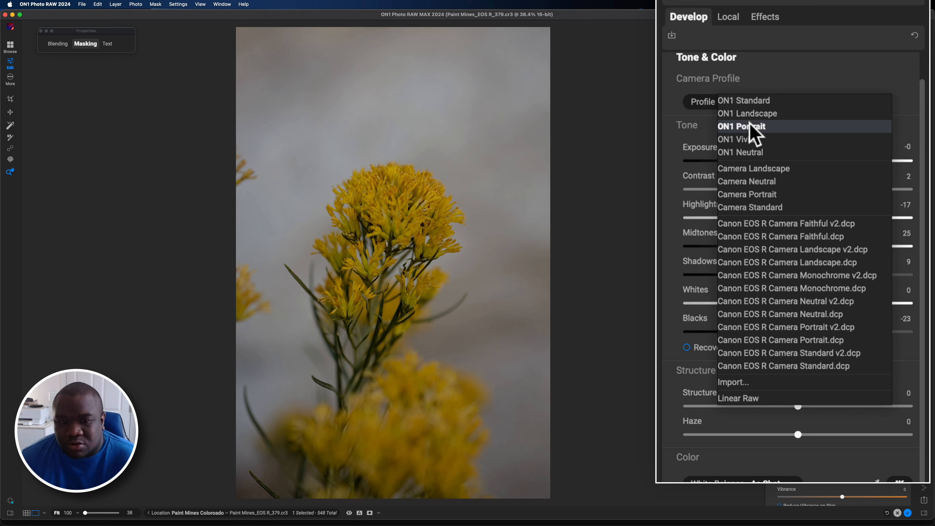
click(750, 126)
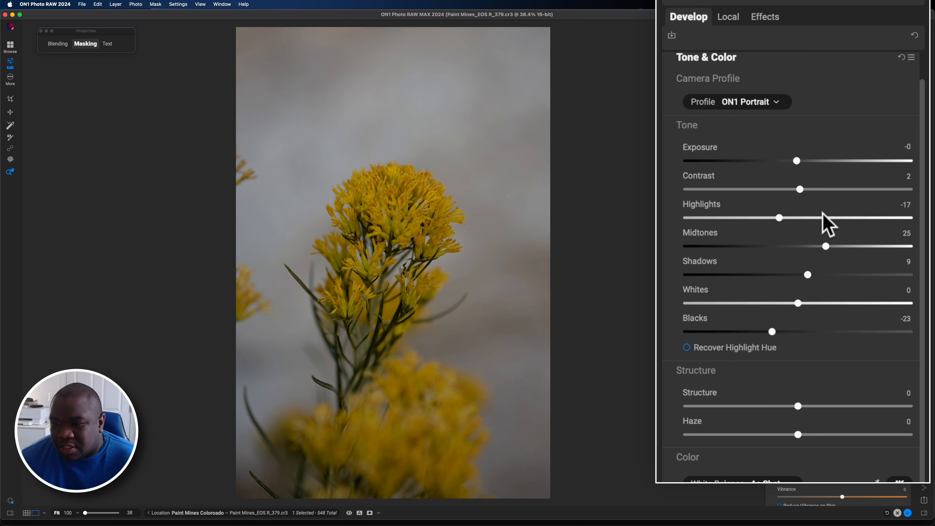
Fine-tune the photo's Exposure to 0.05
drag(799, 161, 807, 161)
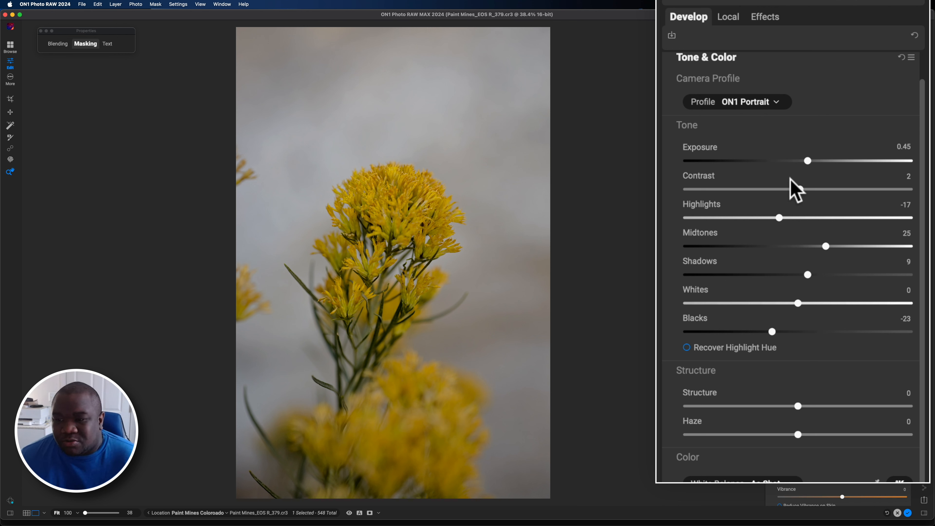
drag(807, 162, 799, 162)
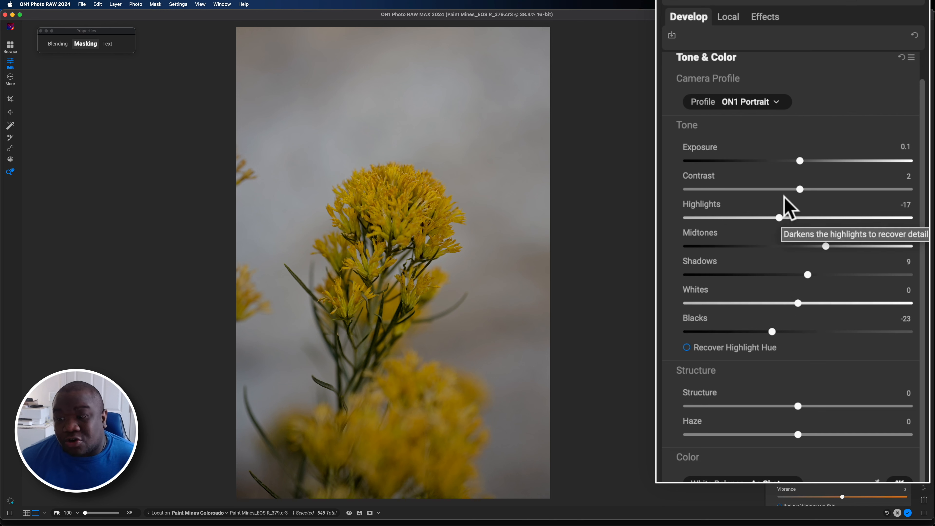
drag(797, 163, 799, 164)
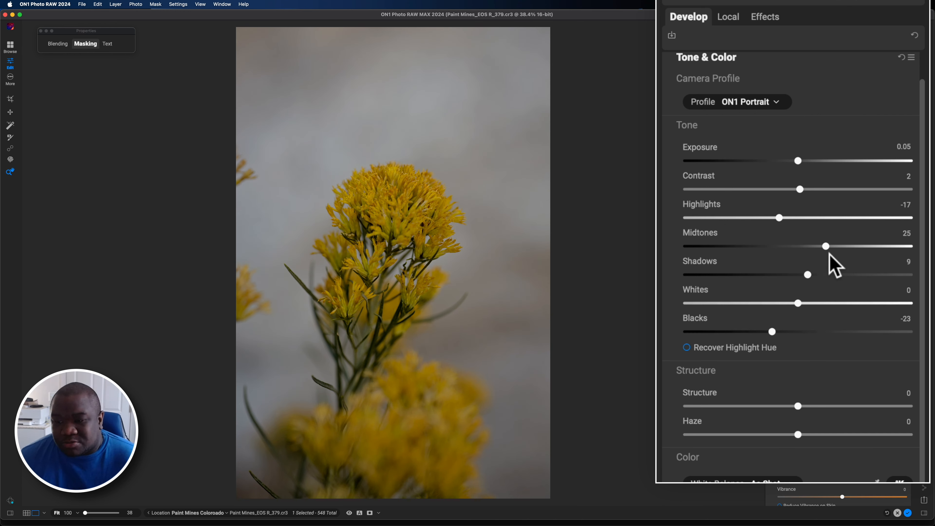
Set Midtones to 38 and Whites to 18, and compare the edited photo with the original
drag(825, 247, 866, 297)
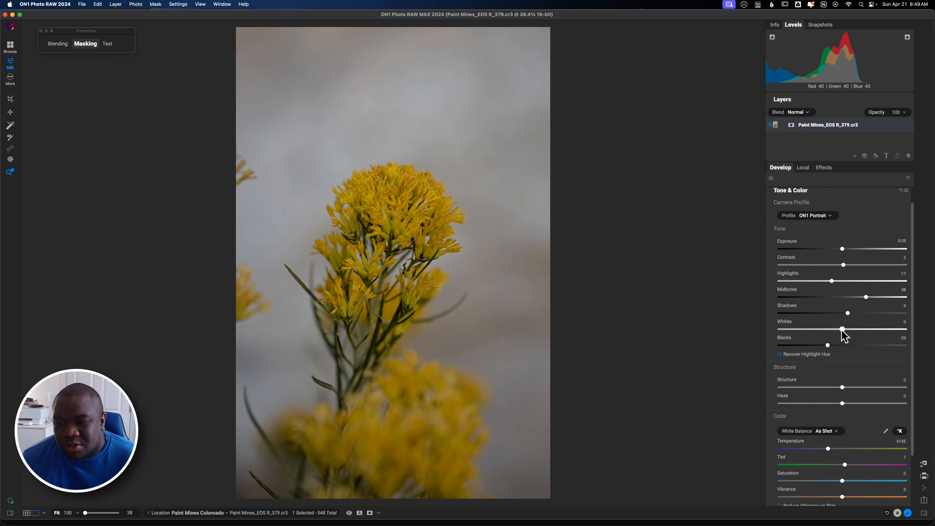
drag(842, 330, 854, 333)
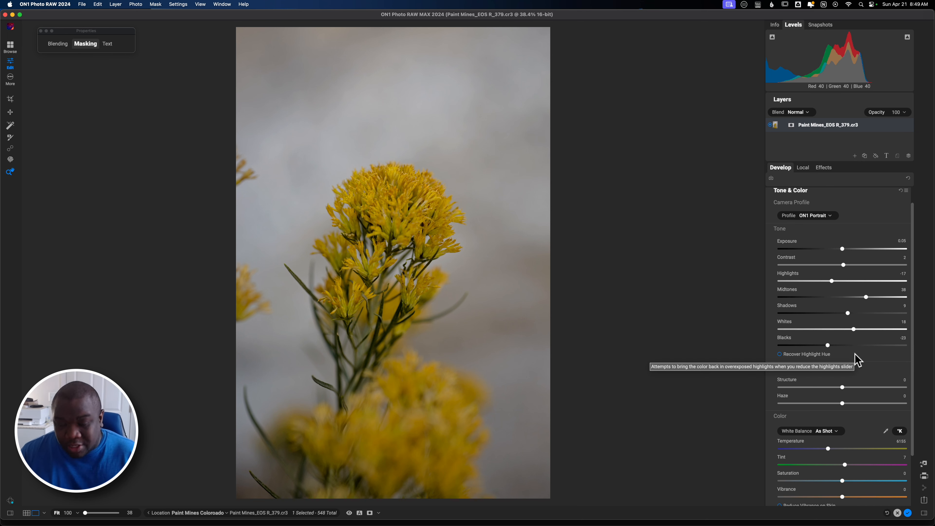
key(backslash)
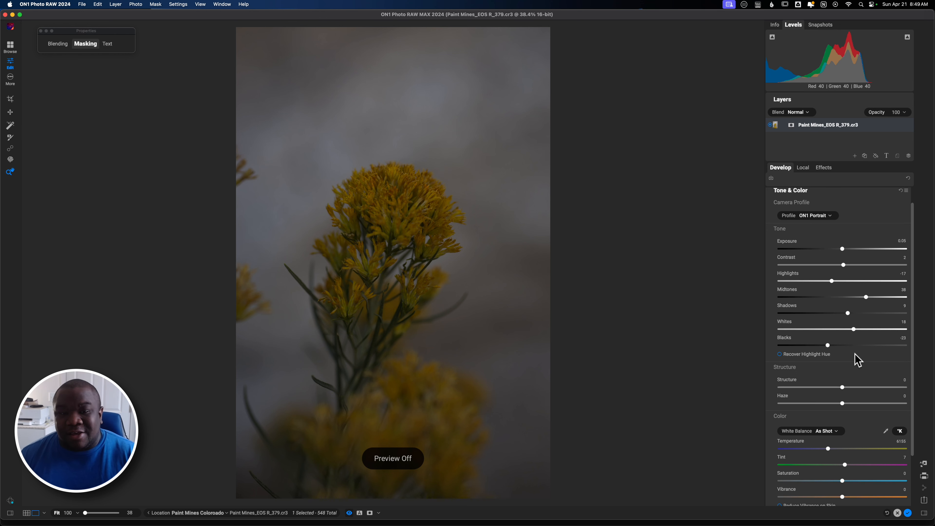
key(super+p)
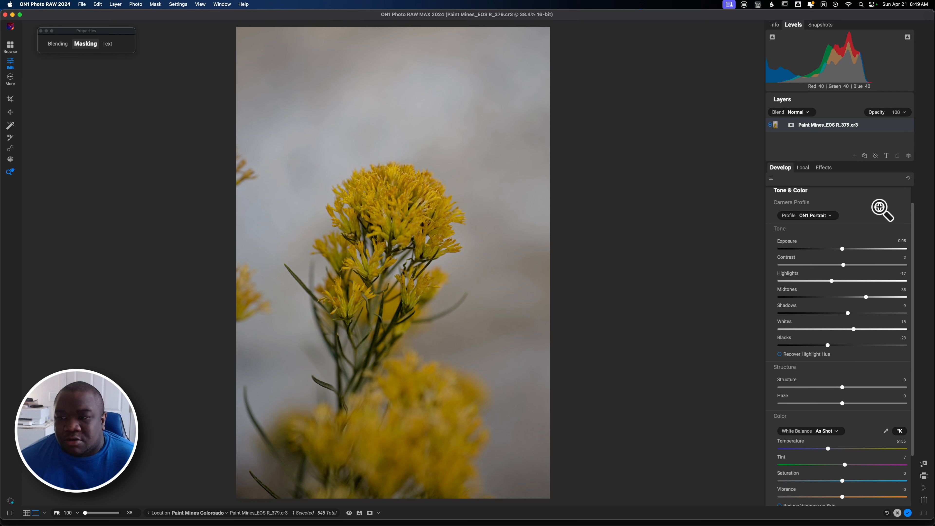
Finish the edit and start sending Paint Mines_EOS R_379.cr3 from the browser to another application
click(908, 513)
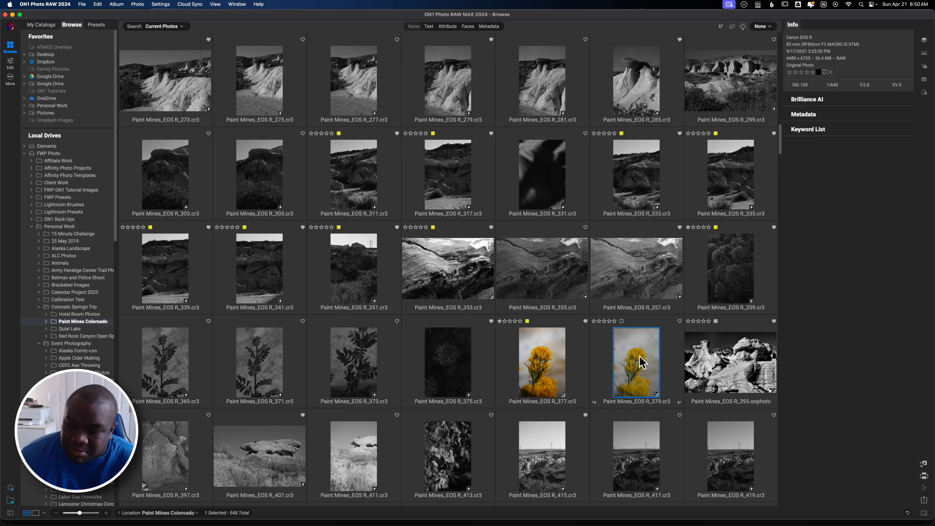
right_click(642, 345)
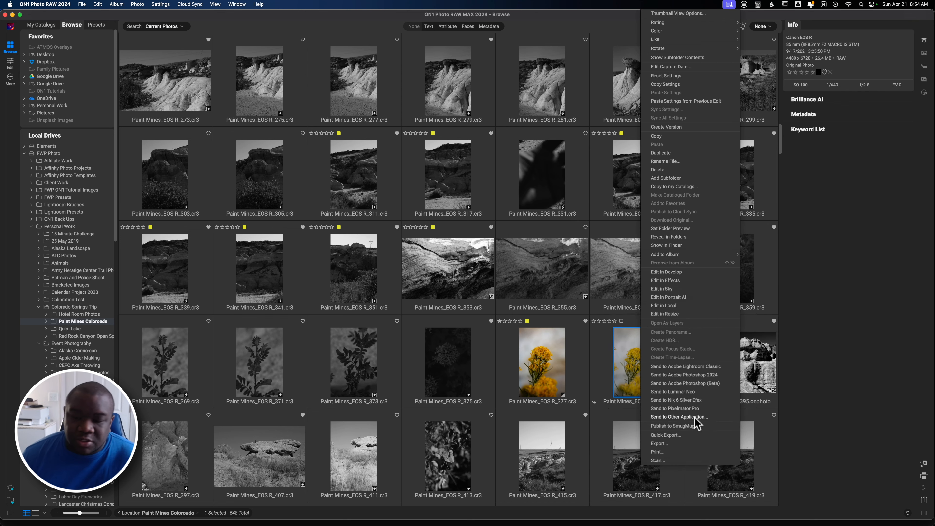
click(697, 423)
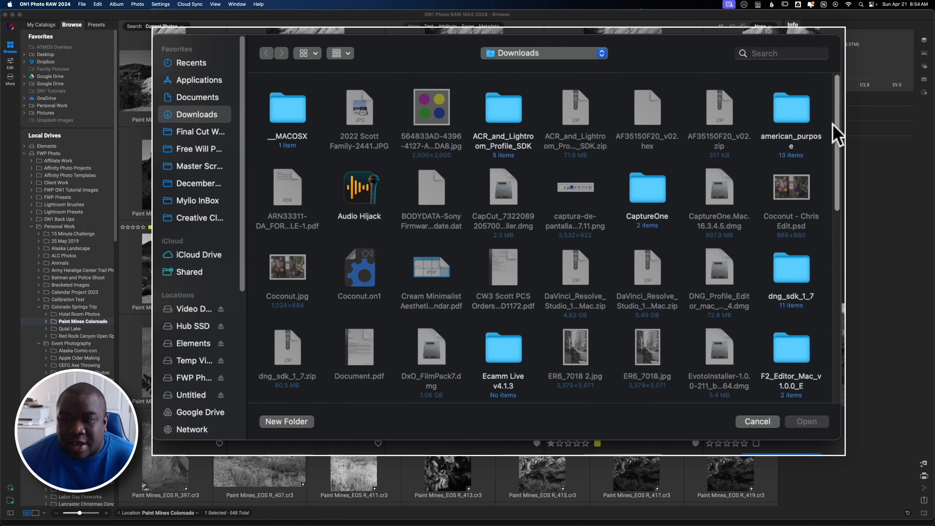
Choose Luminar Neo from the Downloads folder, review the copy options, and edit a copy with settings applied as a 16-bit TIFF
drag(835, 115, 836, 214)
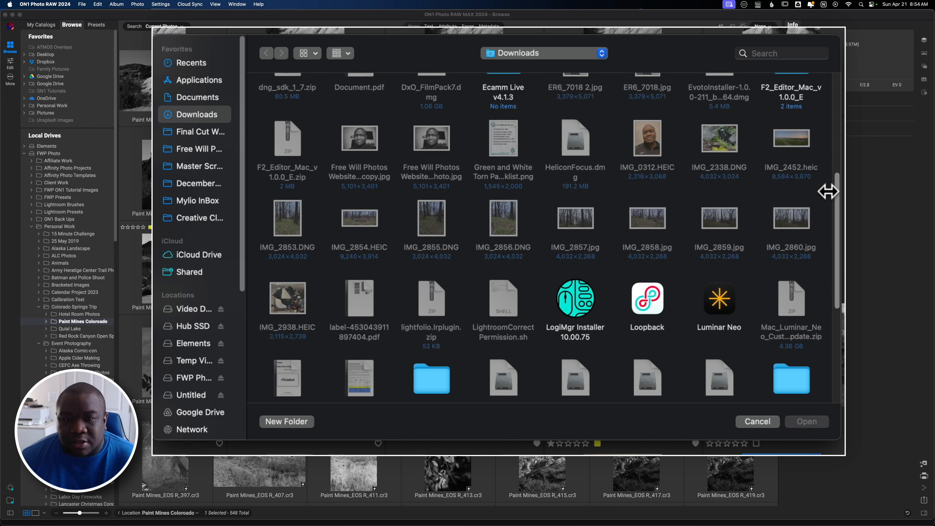
click(717, 304)
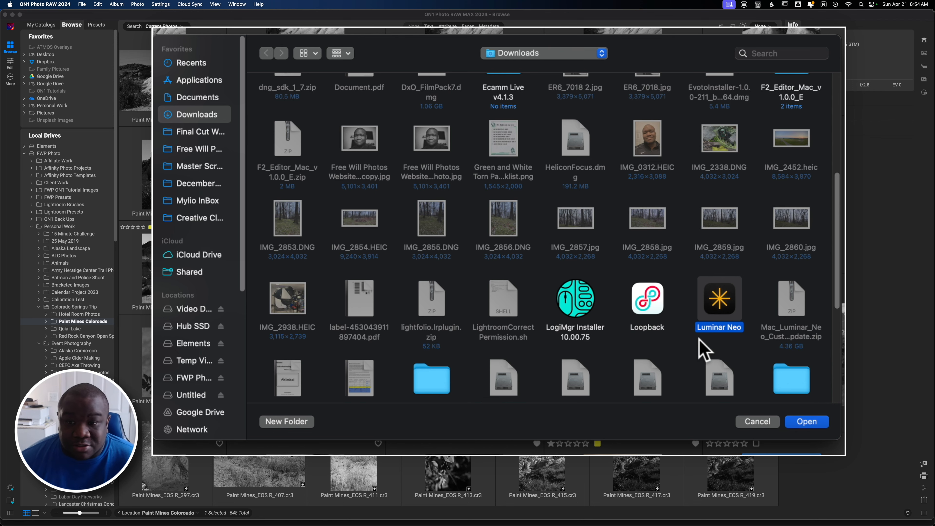
click(805, 421)
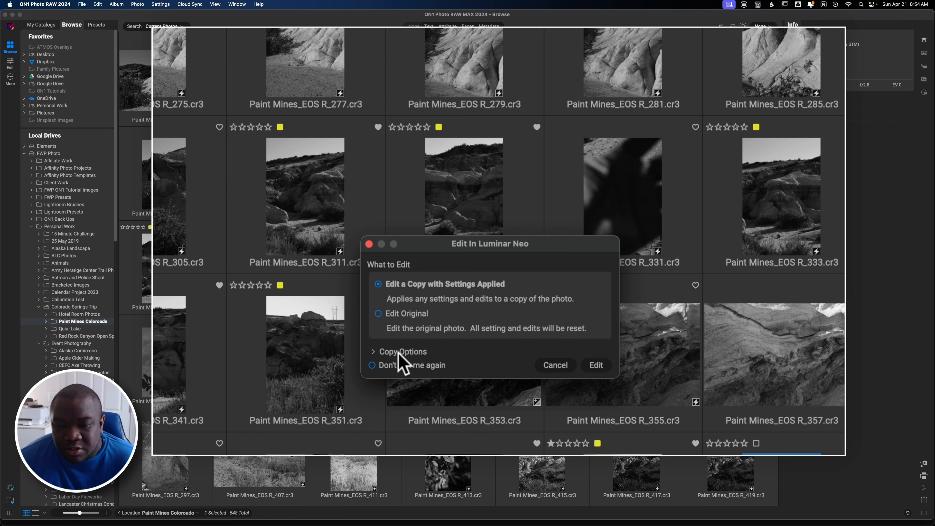
click(374, 352)
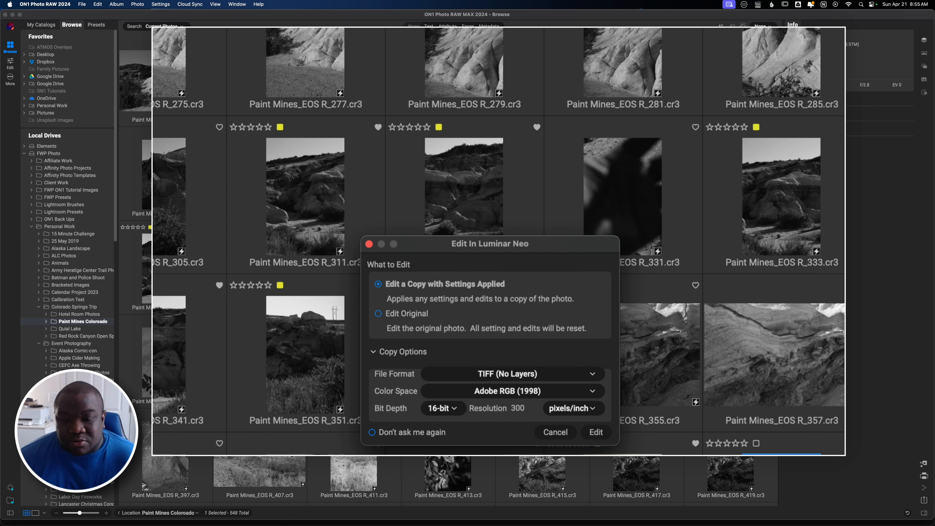
click(597, 433)
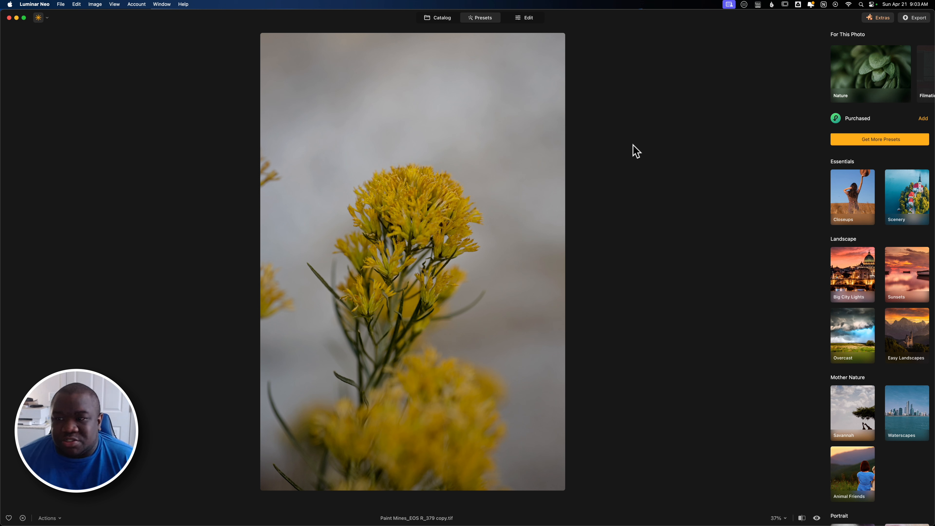
Open the suggested Nature preset collection and apply the Newt Noir preset to the flower photo
click(879, 69)
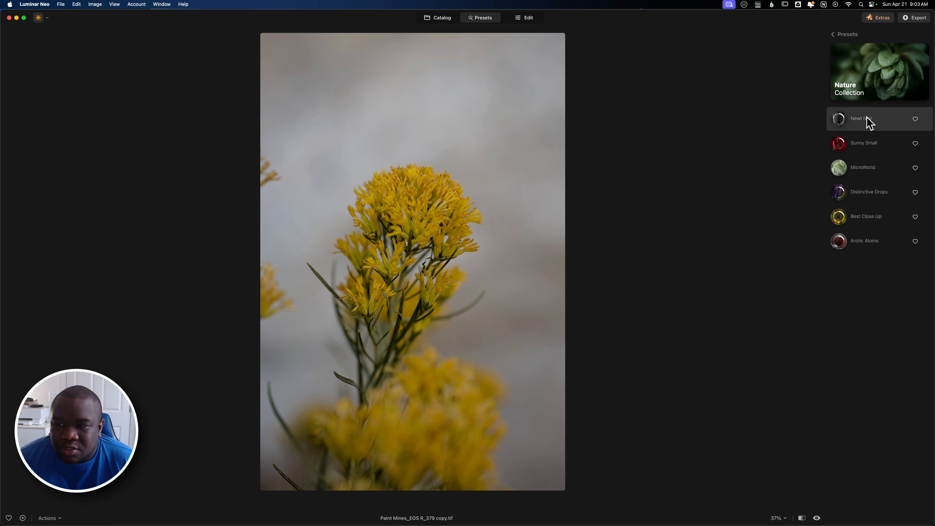
click(862, 170)
click(857, 142)
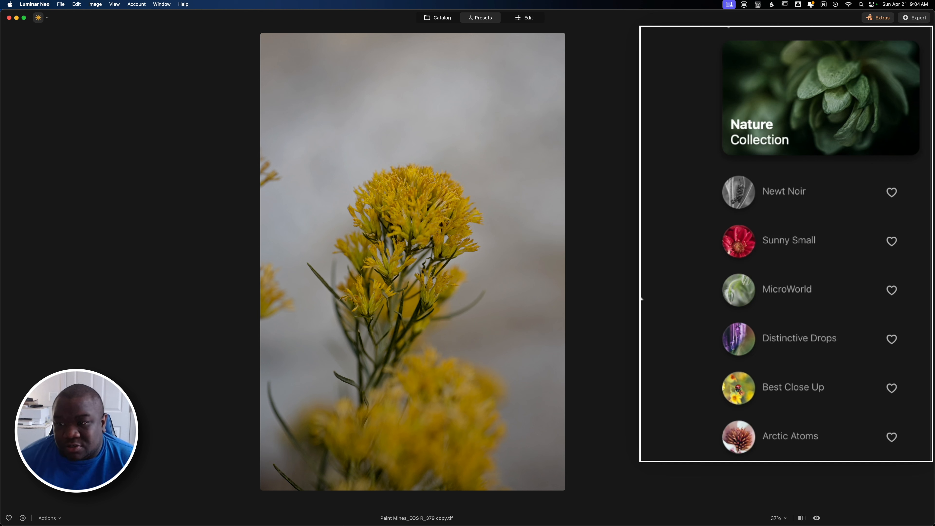
click(751, 206)
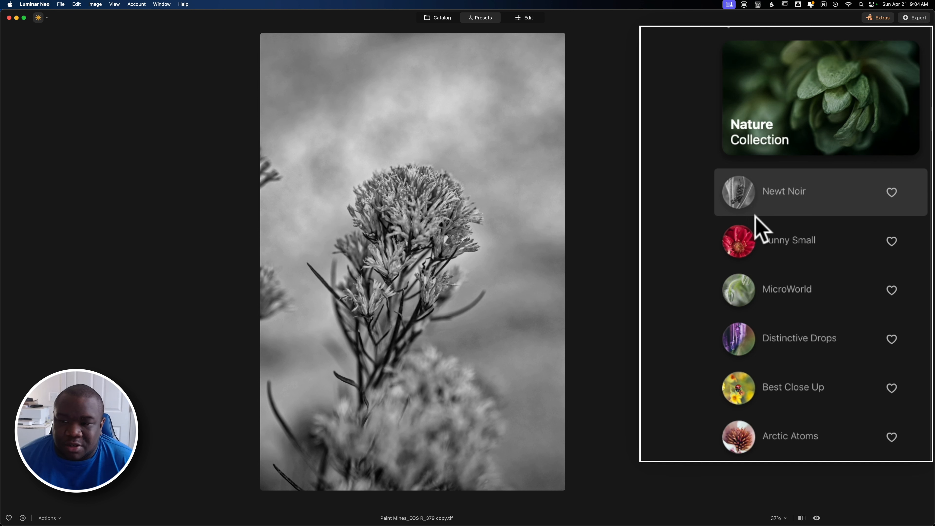
Preview the Nature Collection presets on the flower photo, from Sunny Small to Arctic Atoms and back to Newt Noir
click(757, 236)
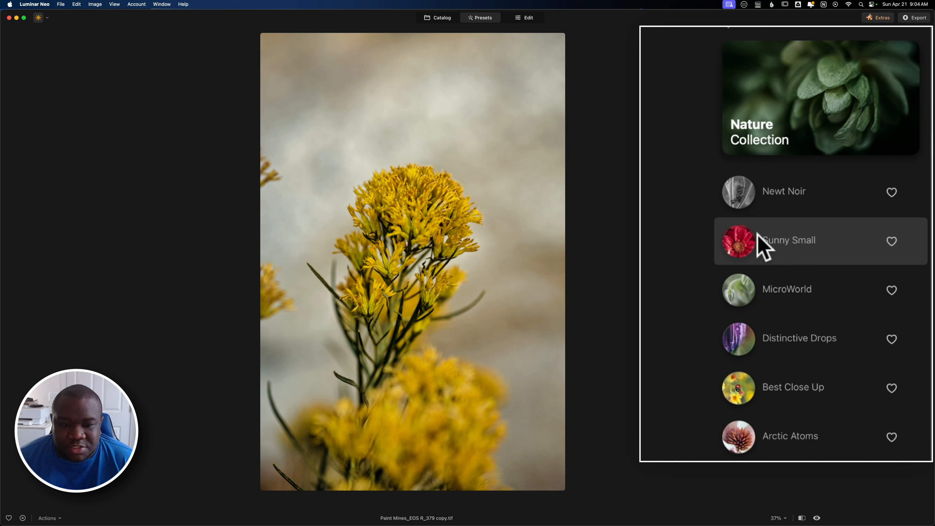
click(758, 287)
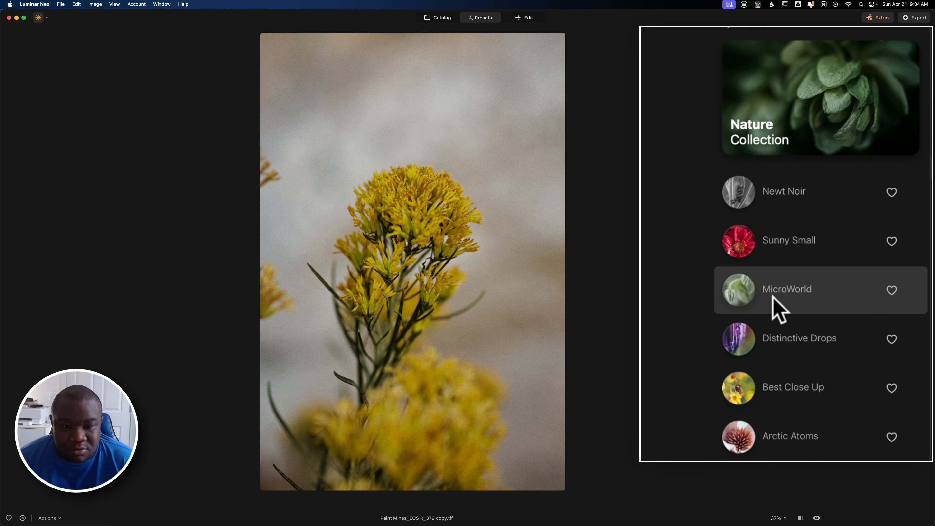
click(768, 343)
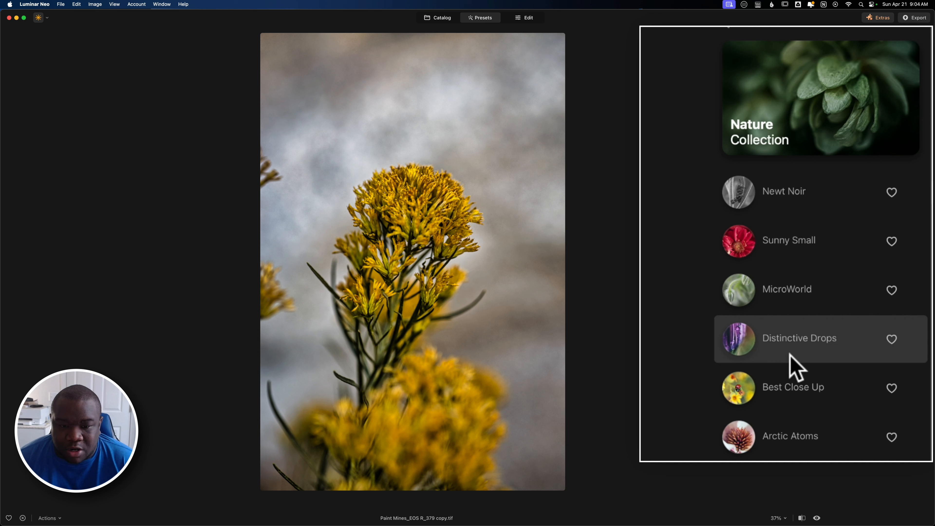
click(763, 392)
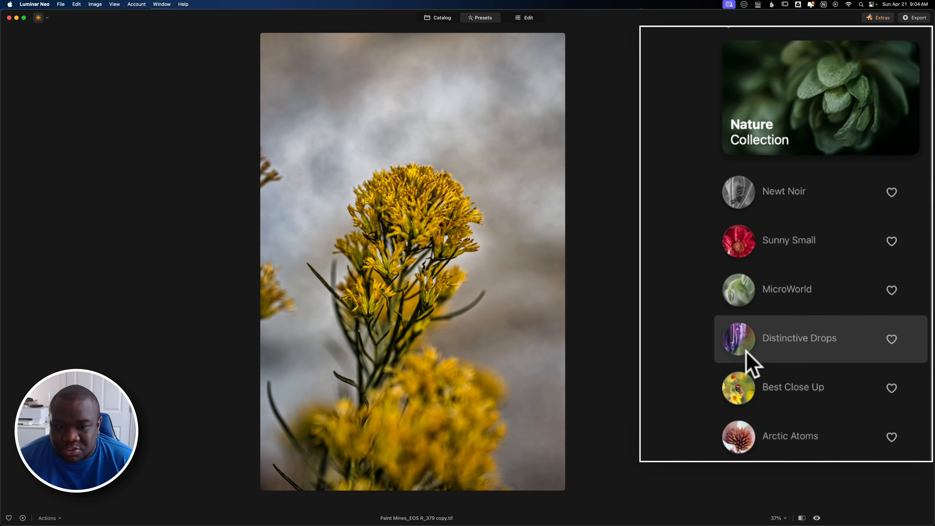
click(766, 446)
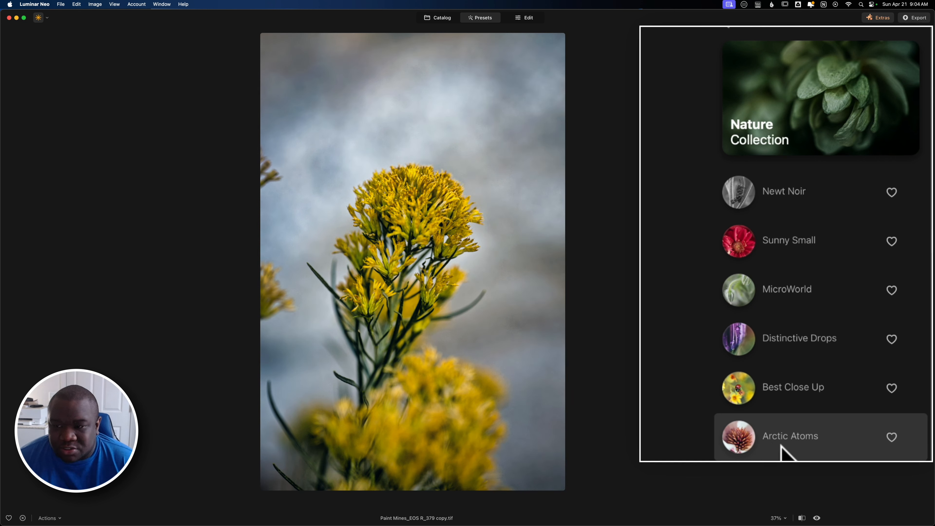
click(776, 407)
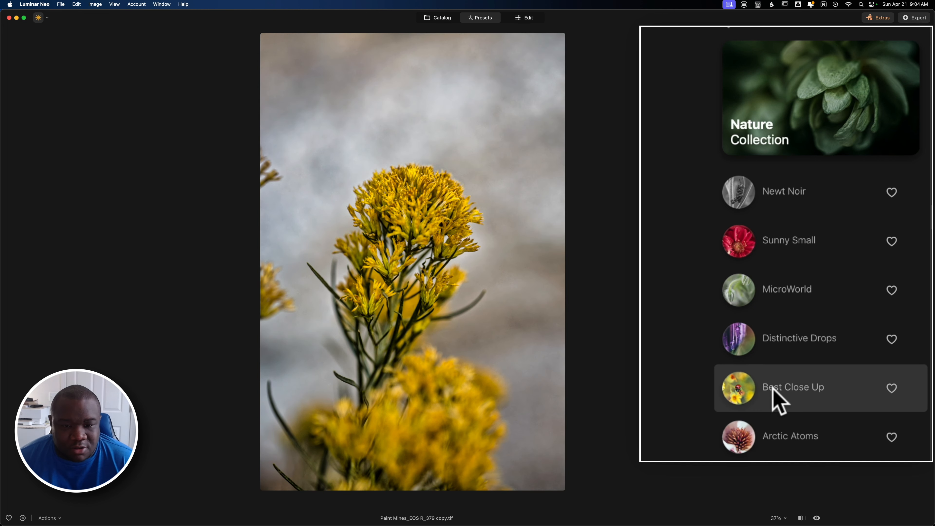
click(782, 352)
click(787, 304)
click(788, 263)
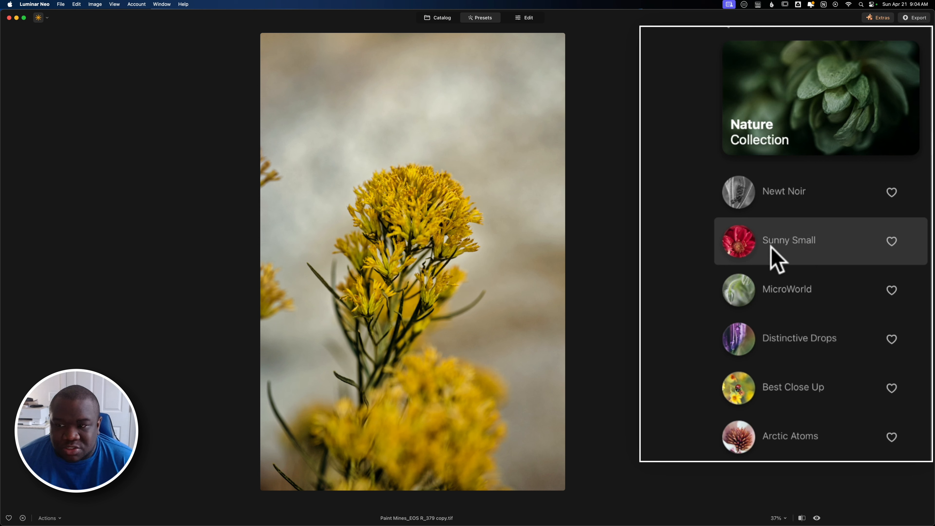
click(780, 206)
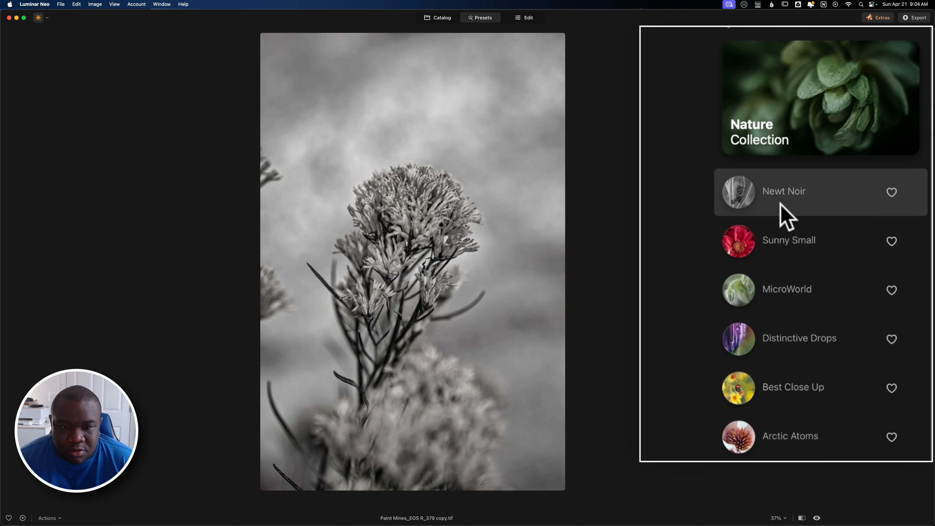
Apply the Sunny Small preset to the flower photo and reduce its strength to 56
click(788, 242)
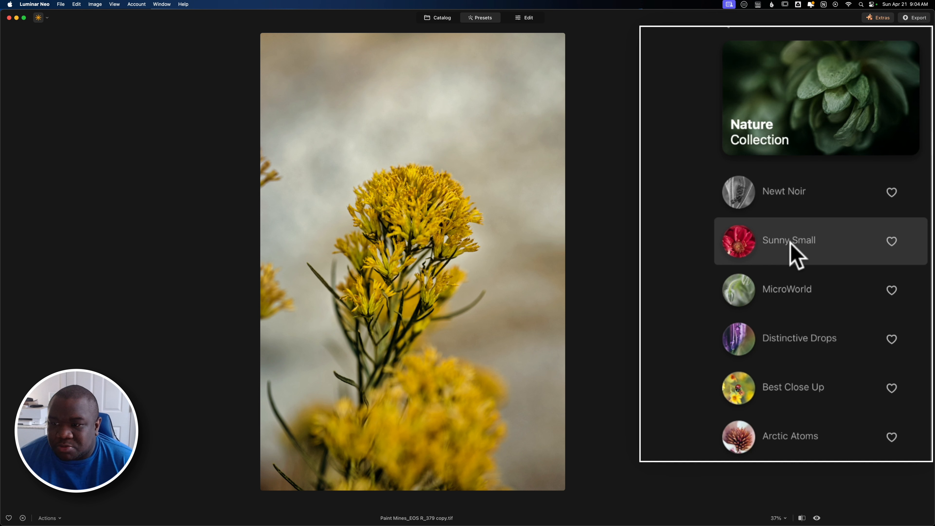
click(789, 242)
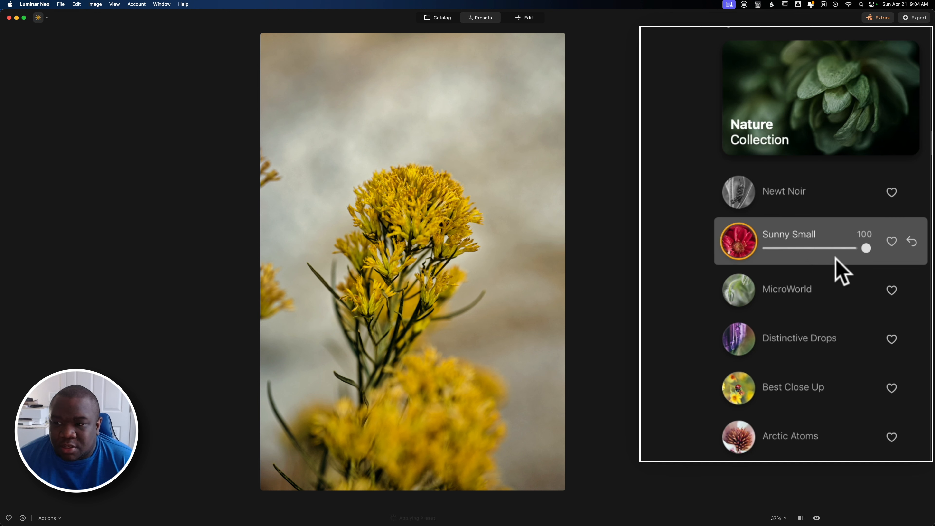
drag(864, 250, 819, 251)
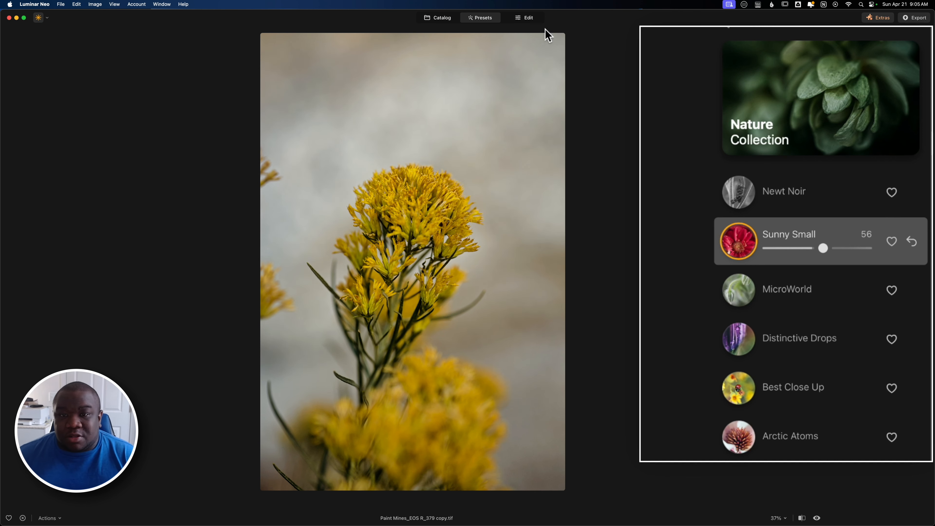
Switch to the editing workspace and review the adjustments the preset applied, including the Mood settings
click(530, 18)
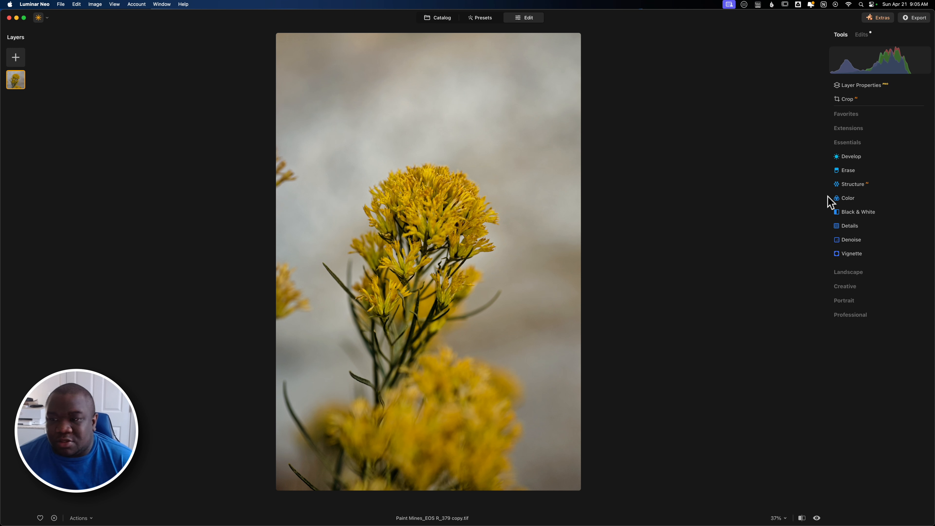
click(862, 35)
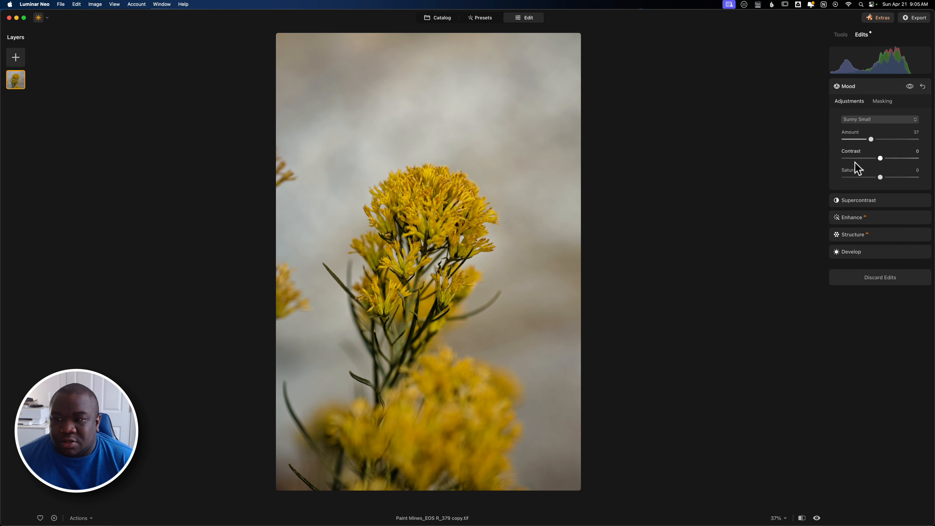
click(873, 86)
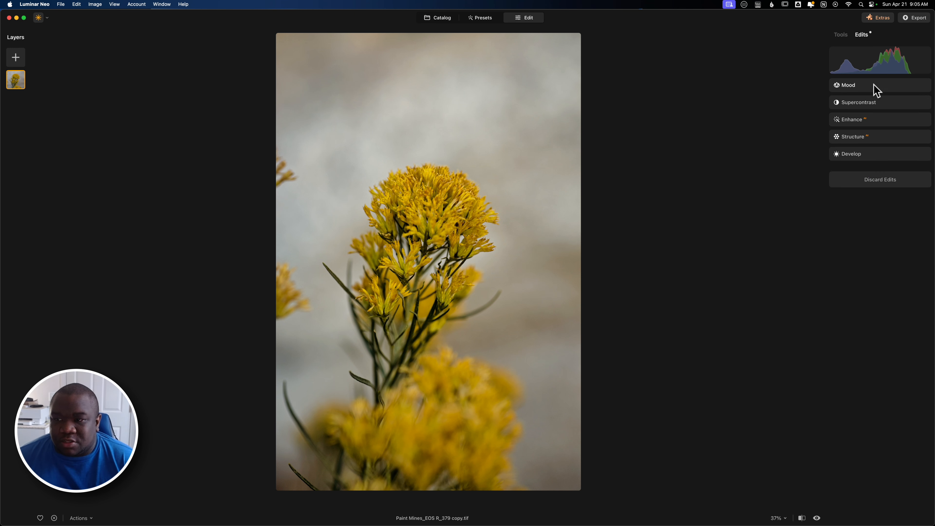
click(857, 87)
click(859, 88)
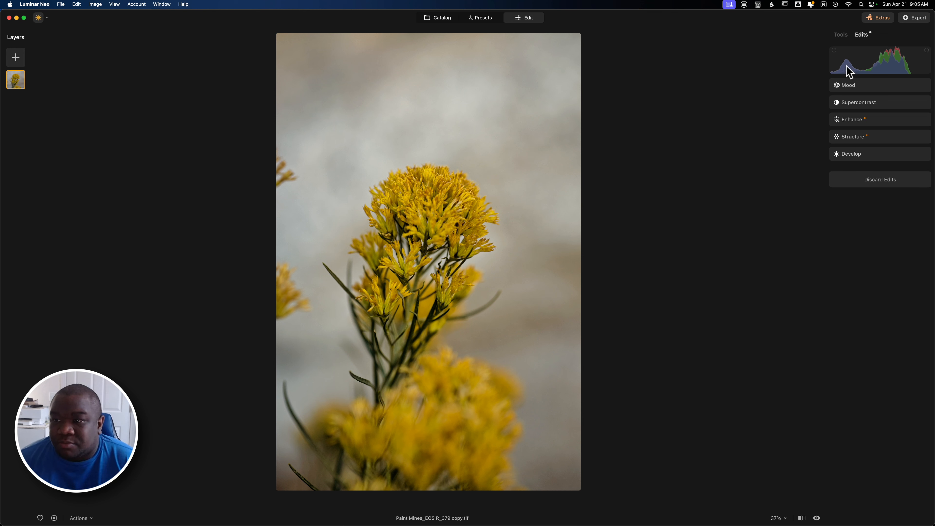
Warm the photo with the Landscape tool by setting Golden Hour to 65
click(840, 34)
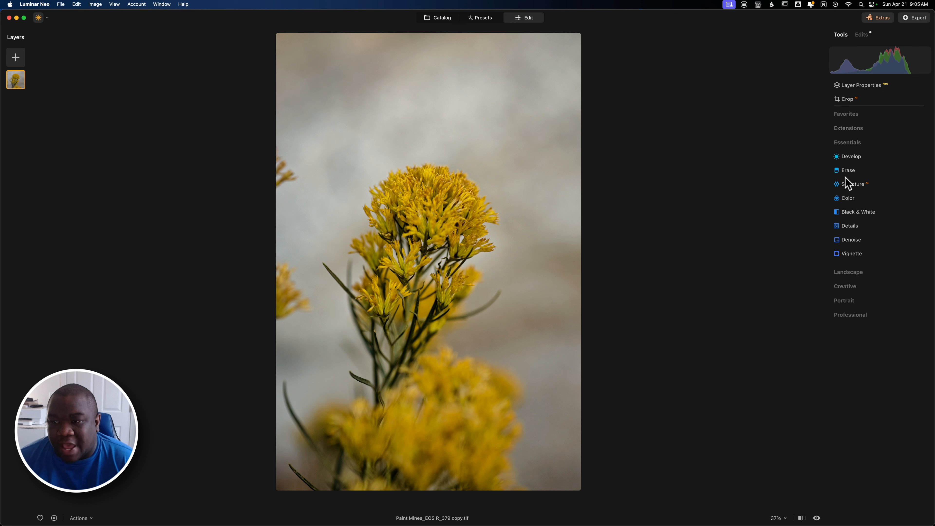
click(848, 144)
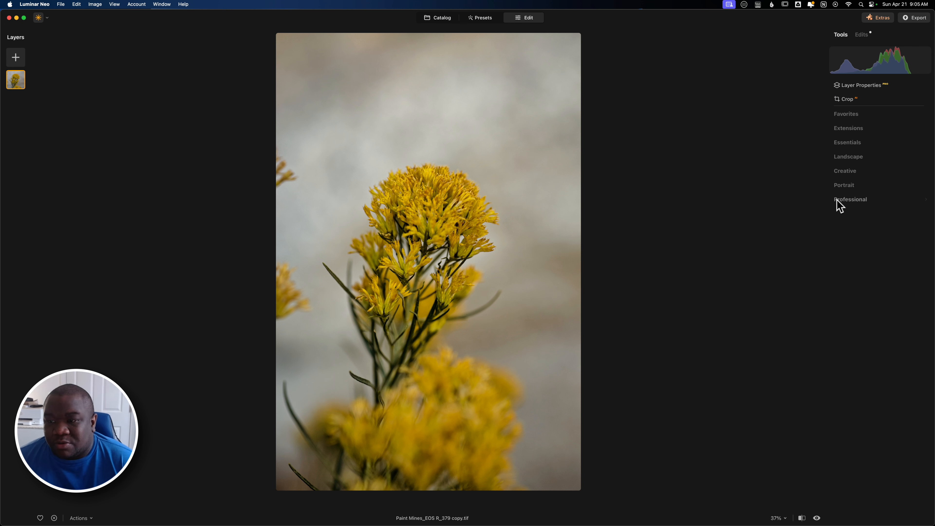
click(879, 159)
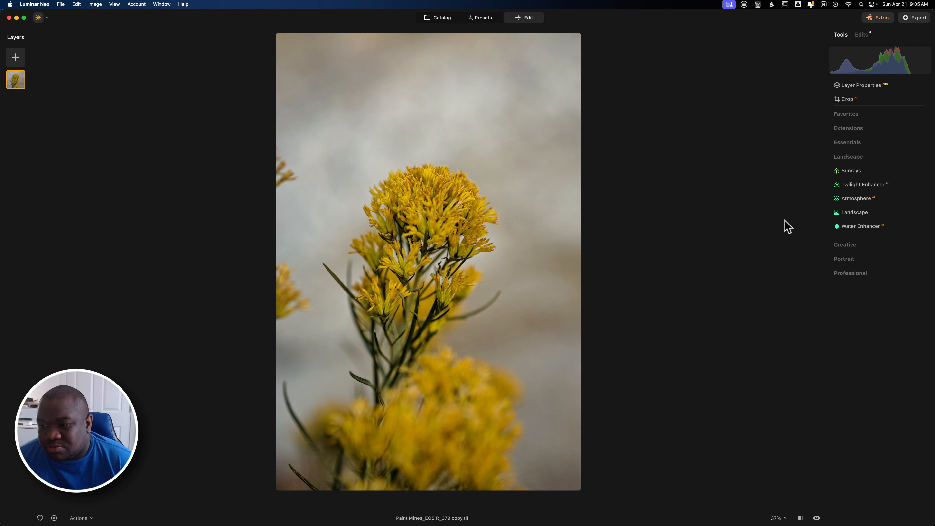
click(845, 213)
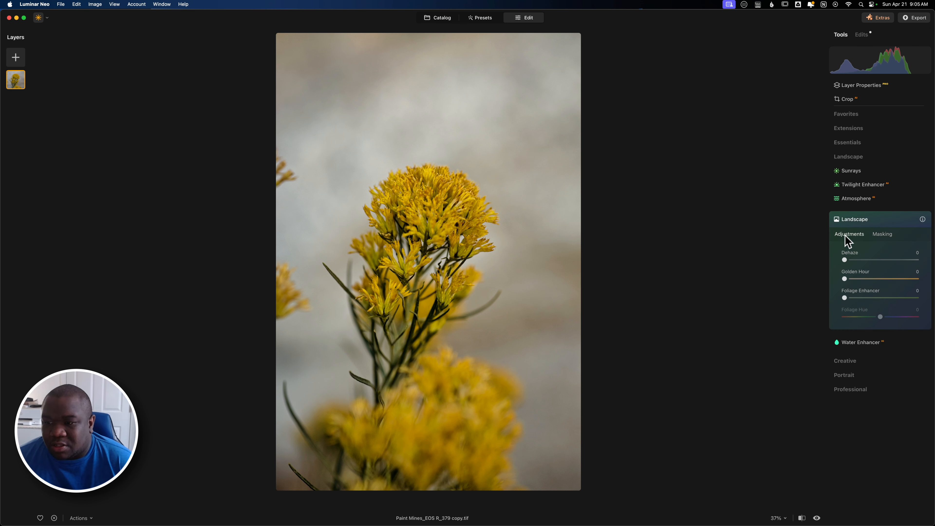
drag(846, 279, 892, 282)
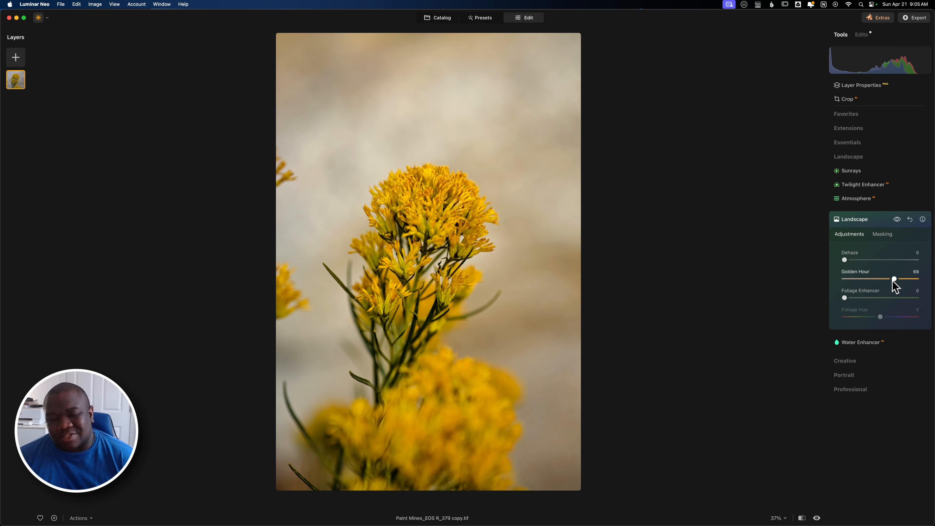
drag(893, 282, 892, 282)
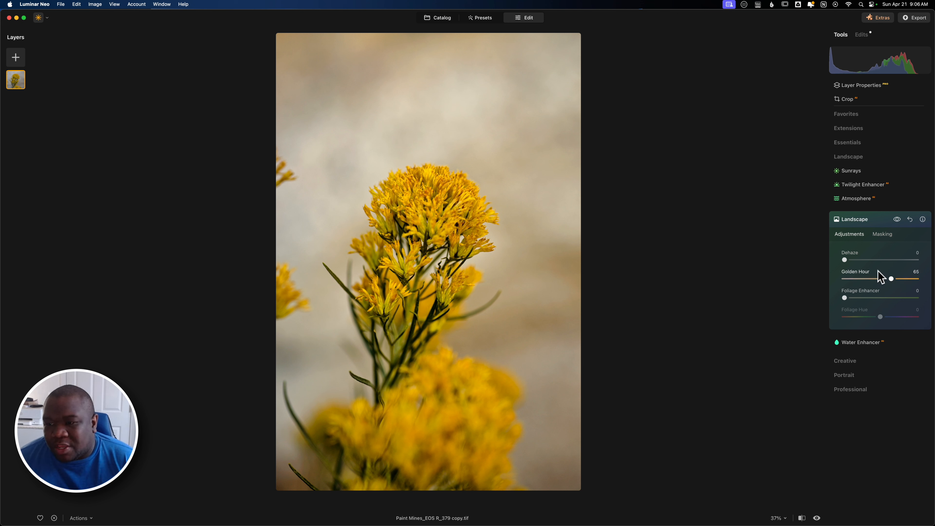
click(871, 222)
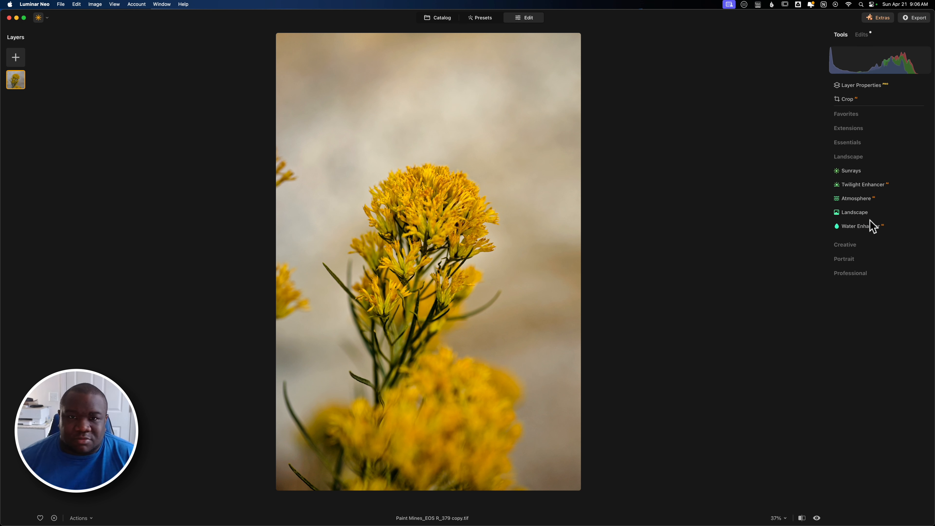
click(847, 161)
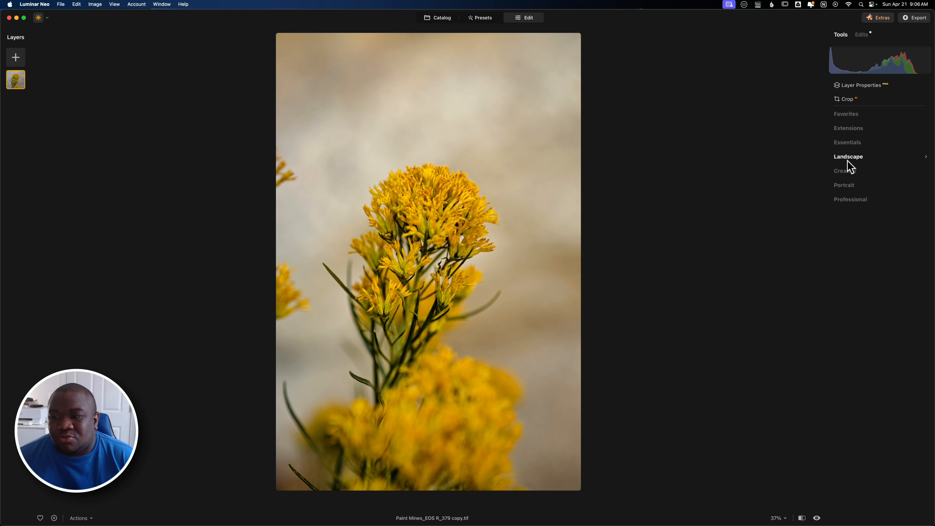
click(848, 158)
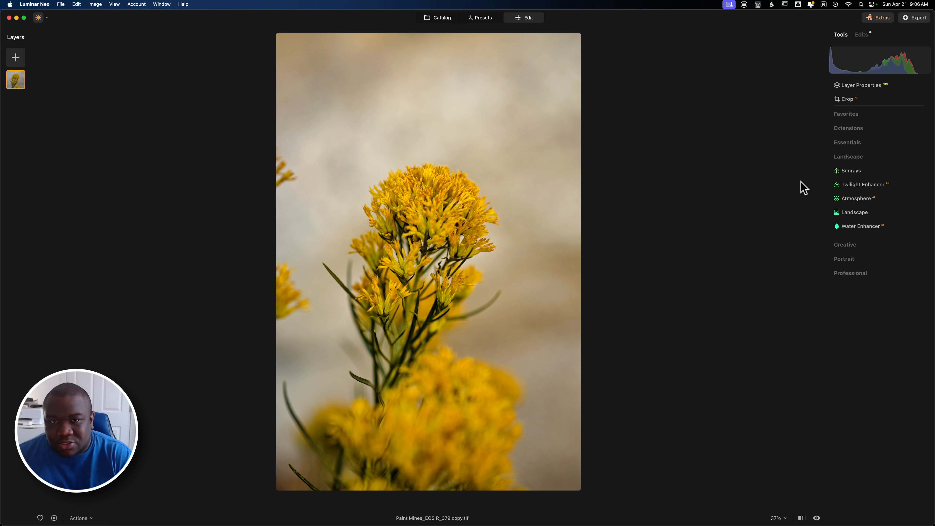
Set the Color tool's Saturation to 15 and Vibrance to 27, and compare the edited photo with the original
click(845, 143)
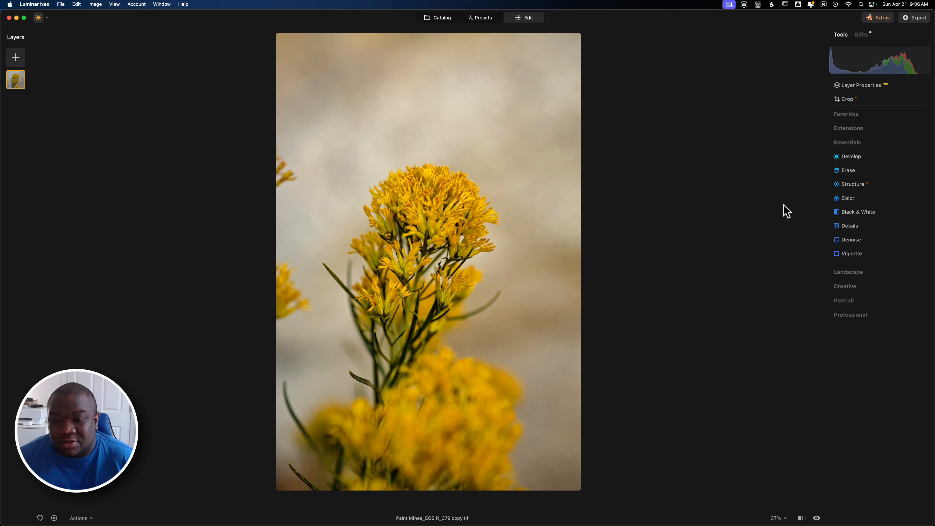
click(848, 199)
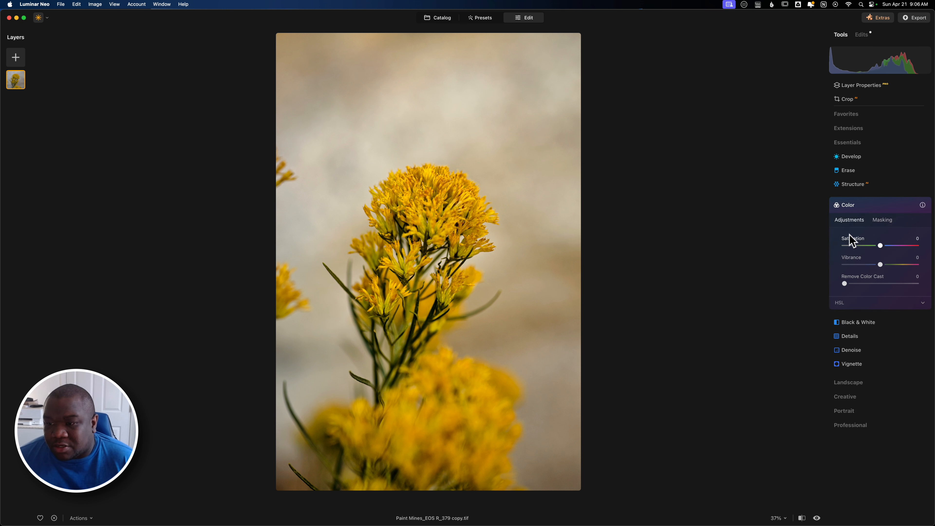
drag(879, 247, 890, 265)
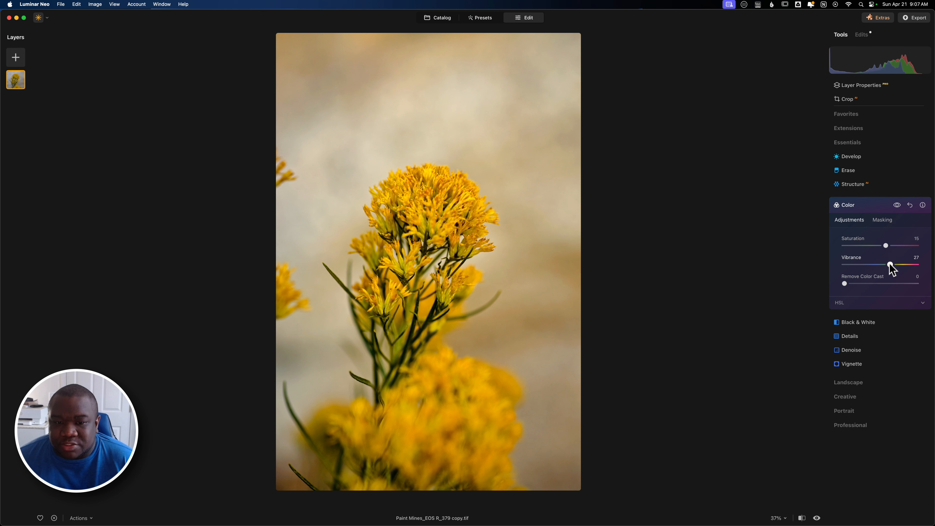
click(859, 207)
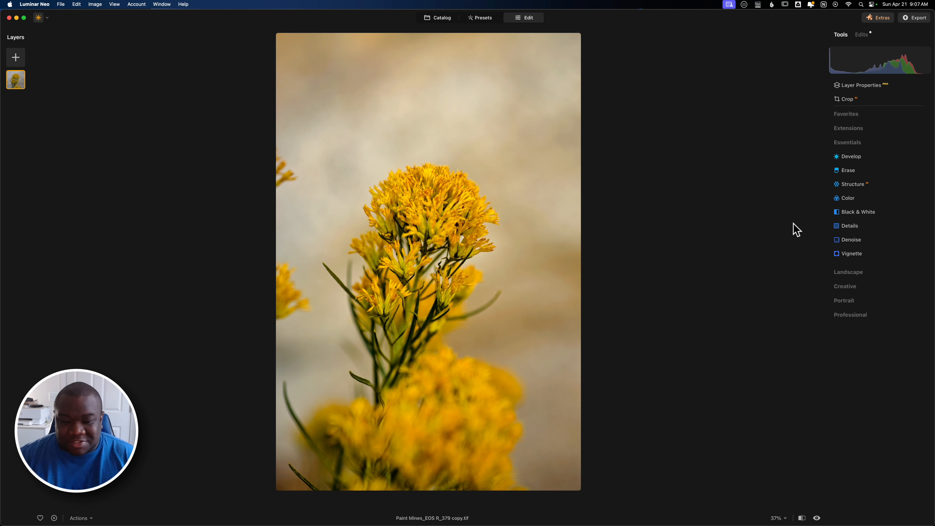
key(backslash)
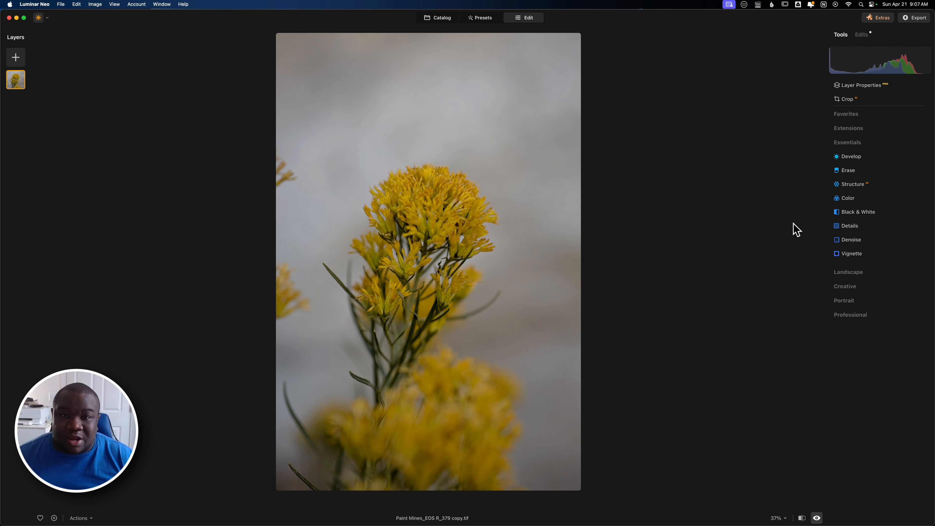
key(backslash)
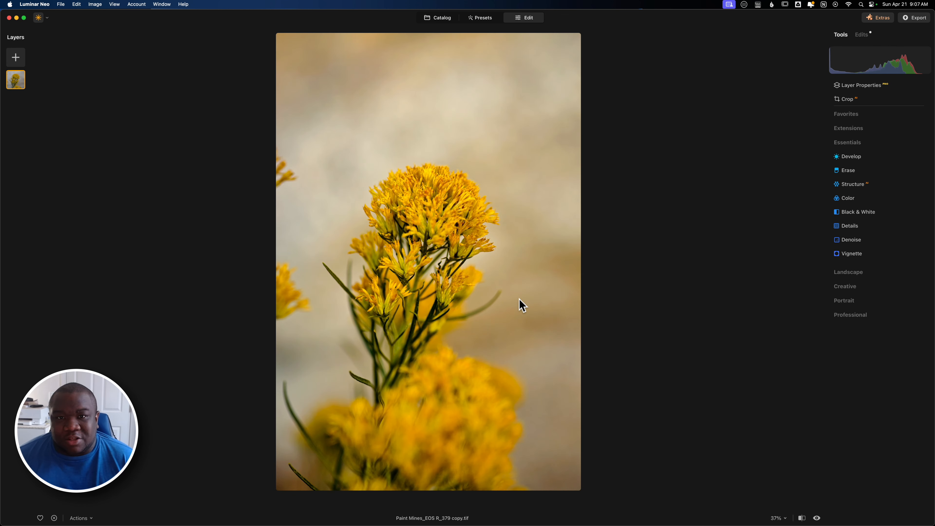
Export the edited flower photo to disk in TIFF format, saving it in the Luminar Neo Exports folder
click(914, 17)
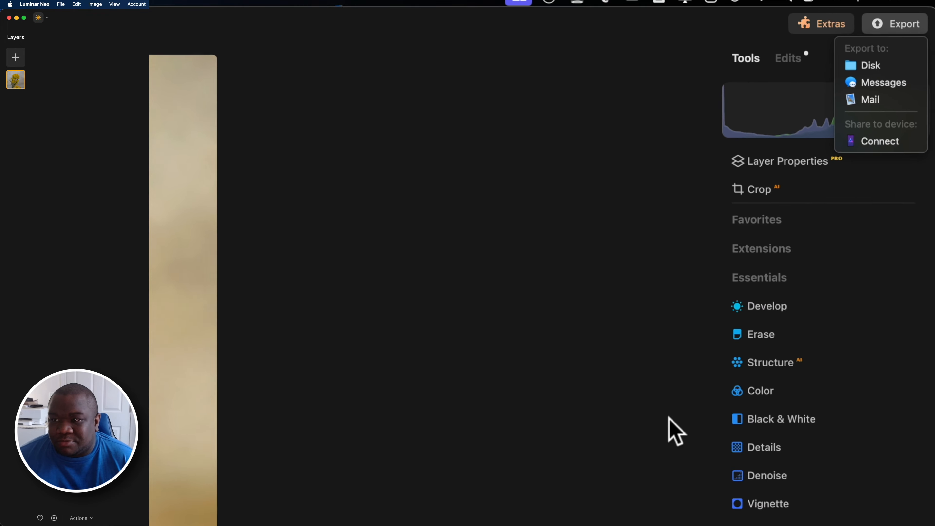
click(865, 66)
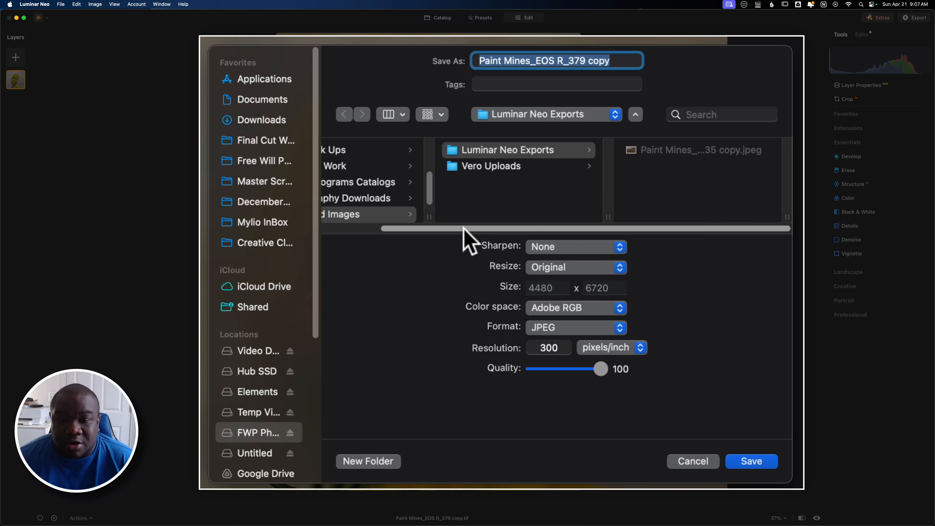
drag(463, 227, 370, 224)
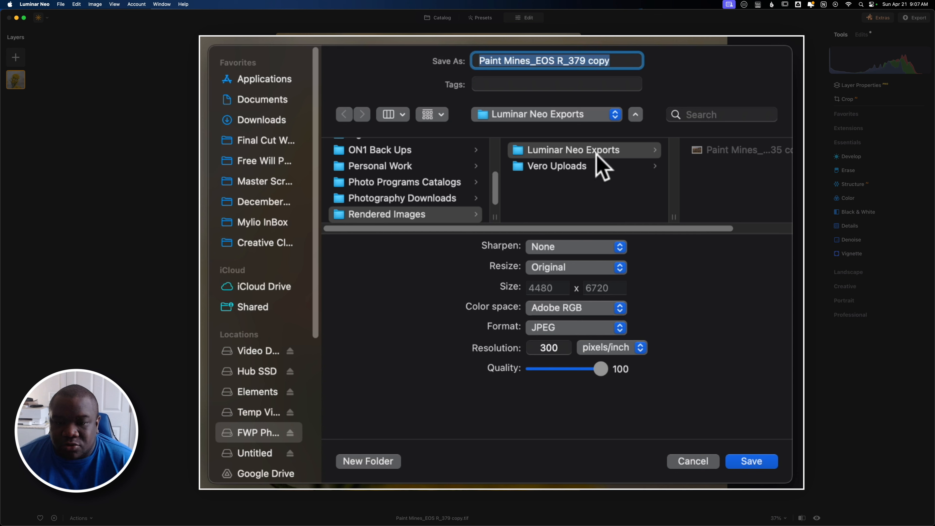
drag(576, 230, 677, 234)
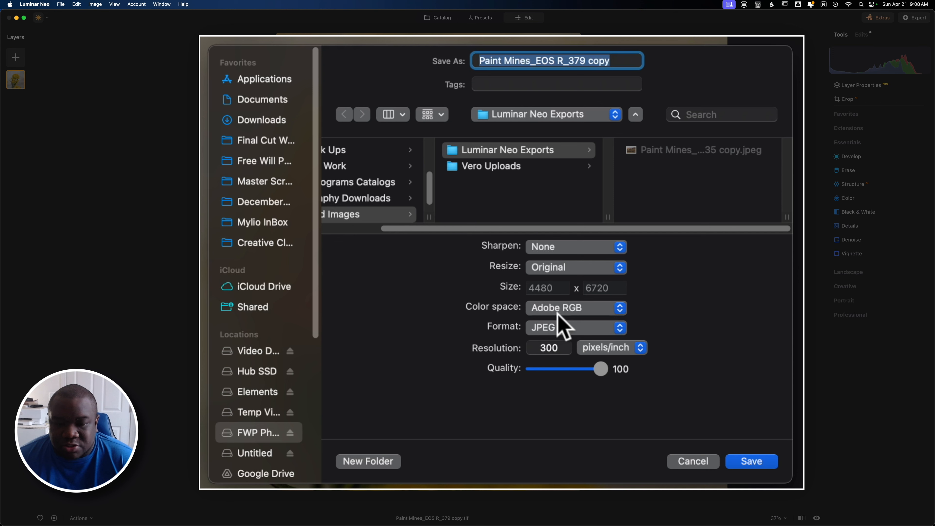
click(558, 328)
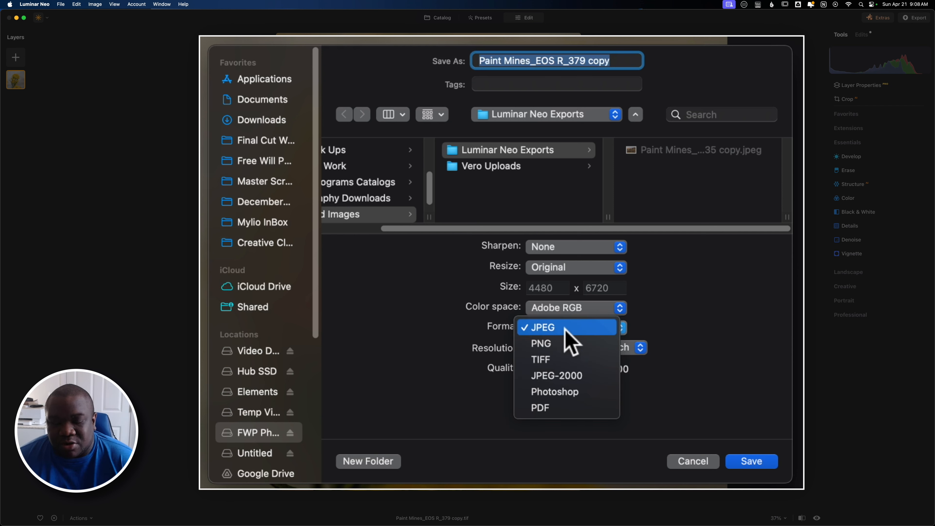
click(575, 358)
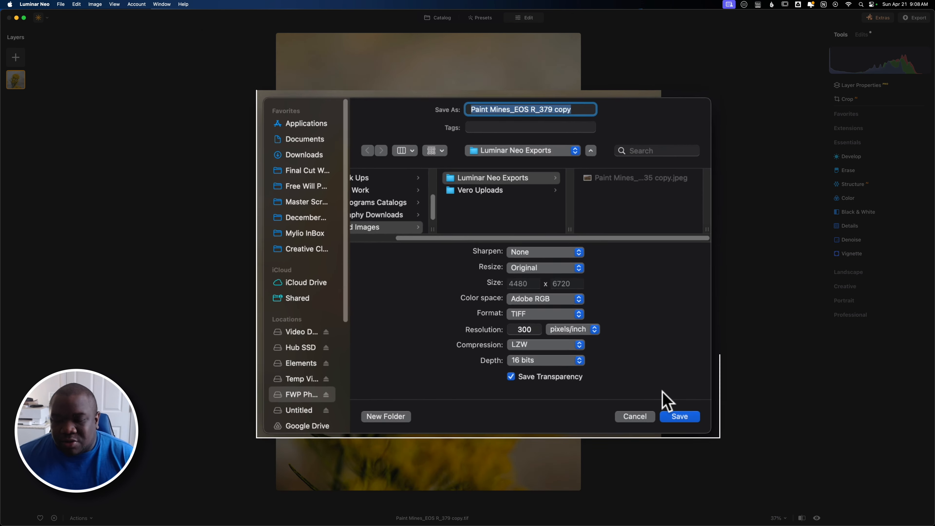
click(597, 367)
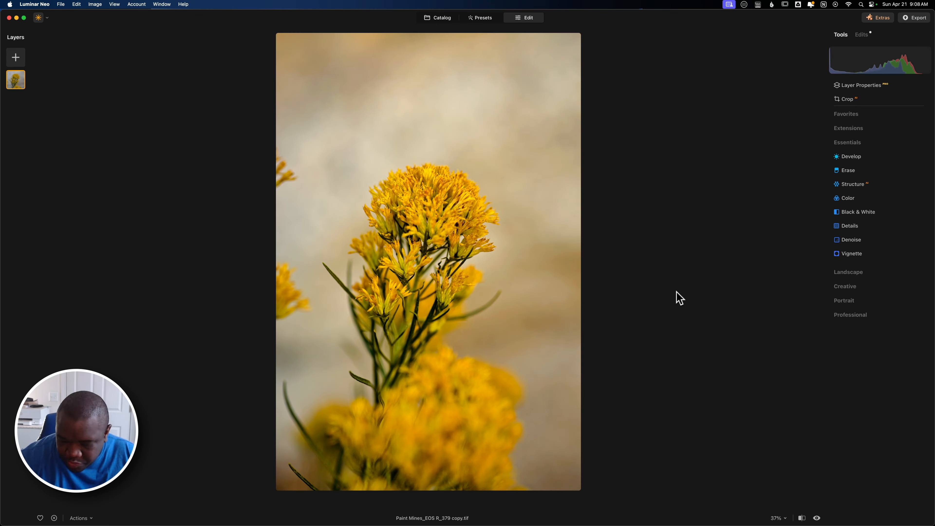
Switch to ON1 Photo RAW and add the exported Paint Mines_EOS R_379 copy.tiff as a layer above the raw photo
click(426, 511)
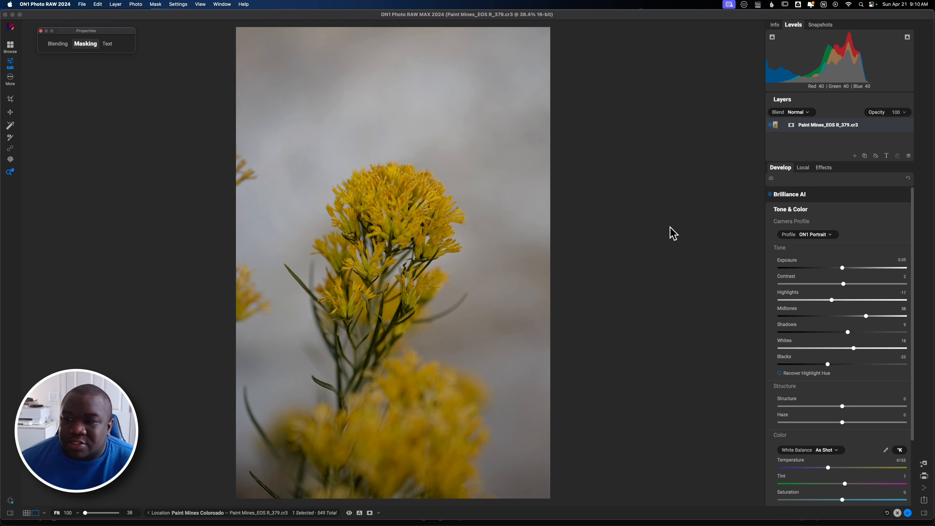
click(855, 157)
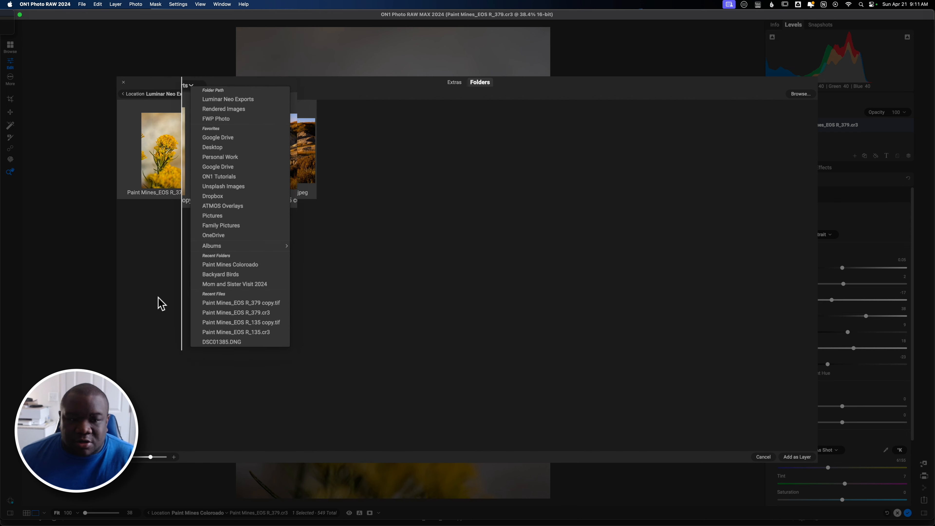
click(438, 260)
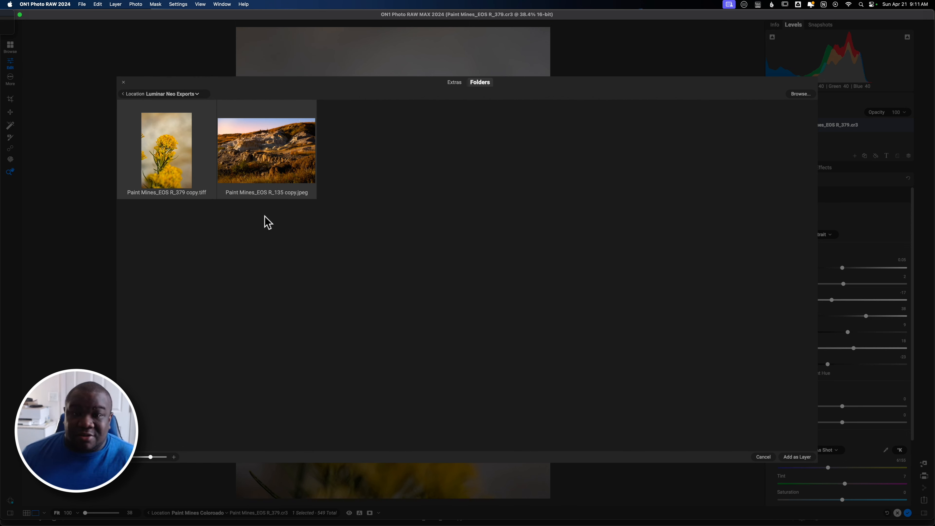
click(169, 162)
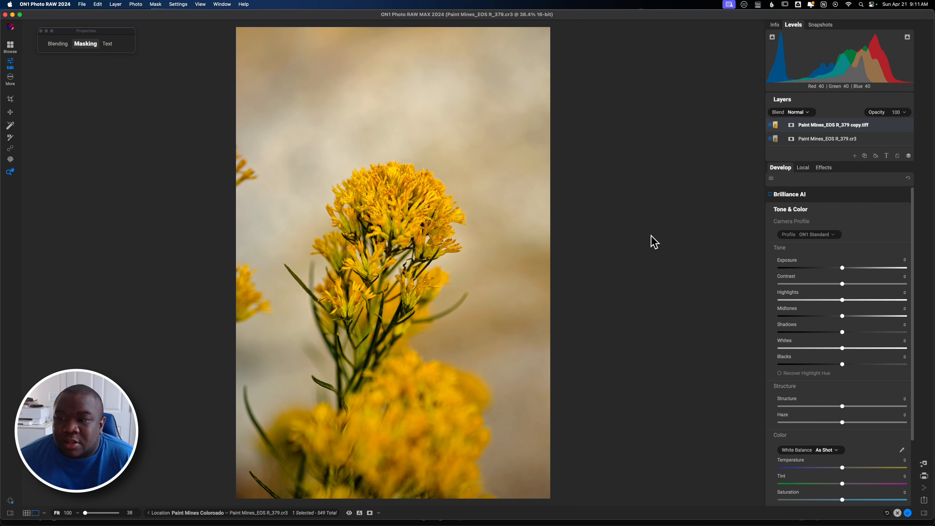
Compare the photo with and without the TIFF layer, and reduce that layer's opacity to 61
click(770, 125)
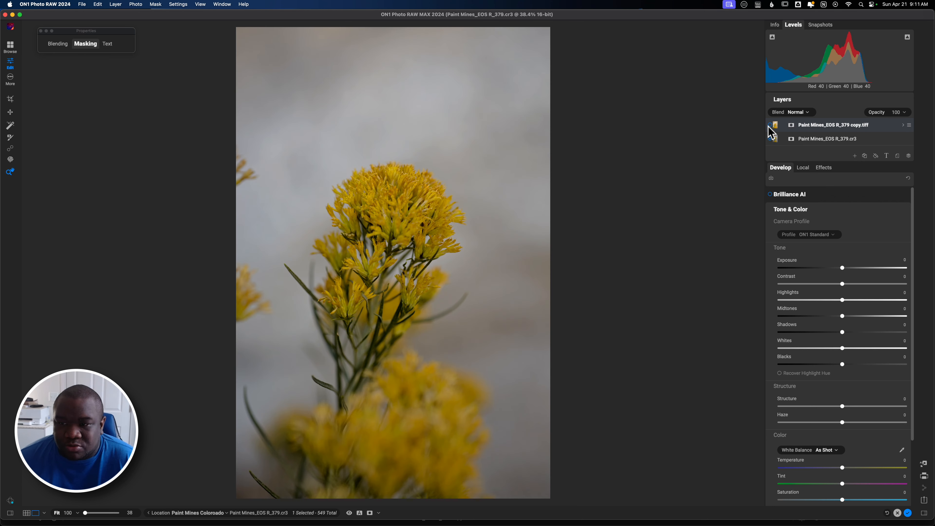
click(770, 125)
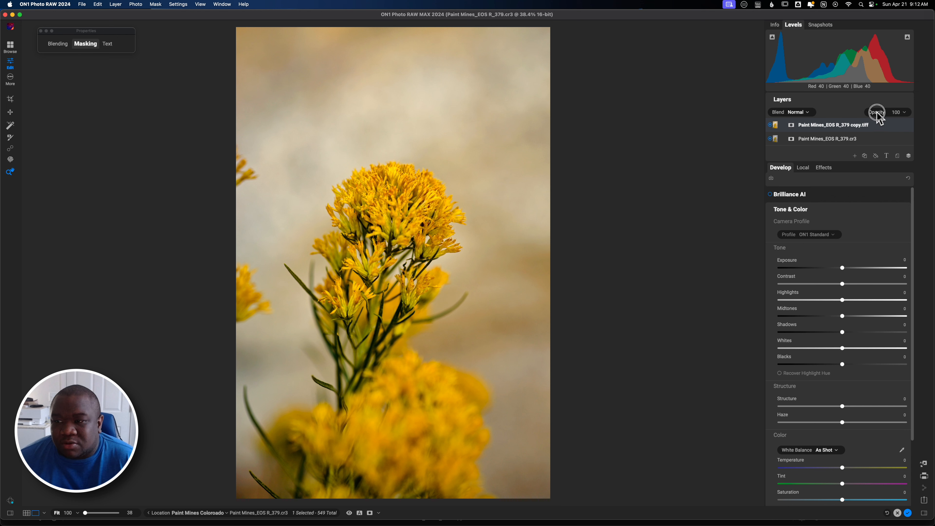
drag(877, 111, 855, 115)
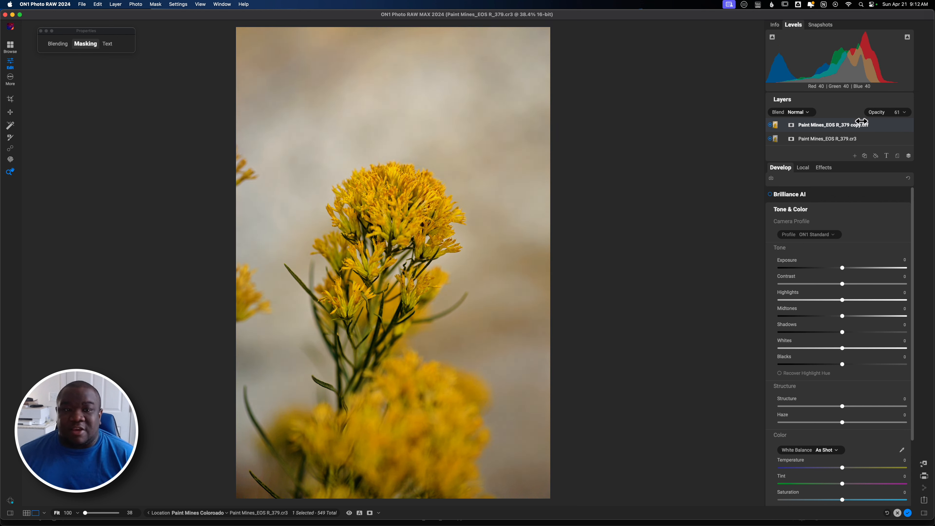
click(116, 4)
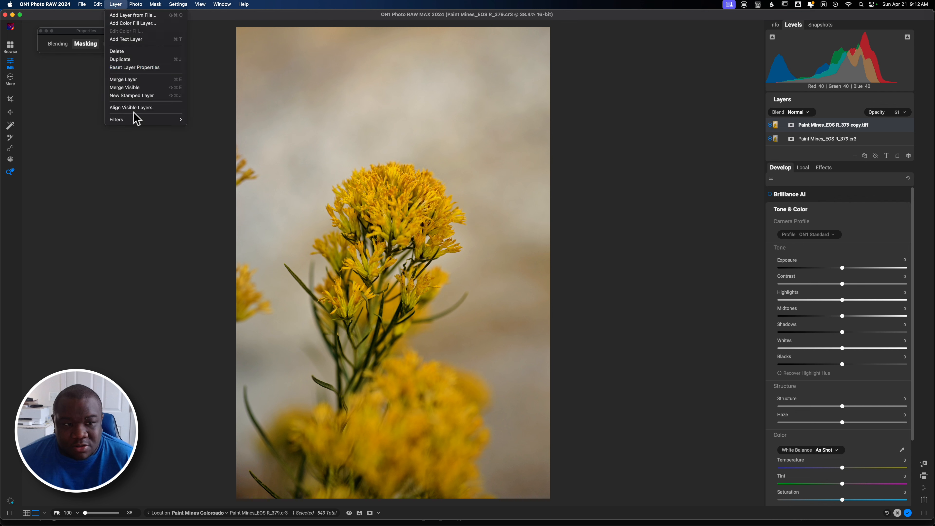
mouse_move(136, 120)
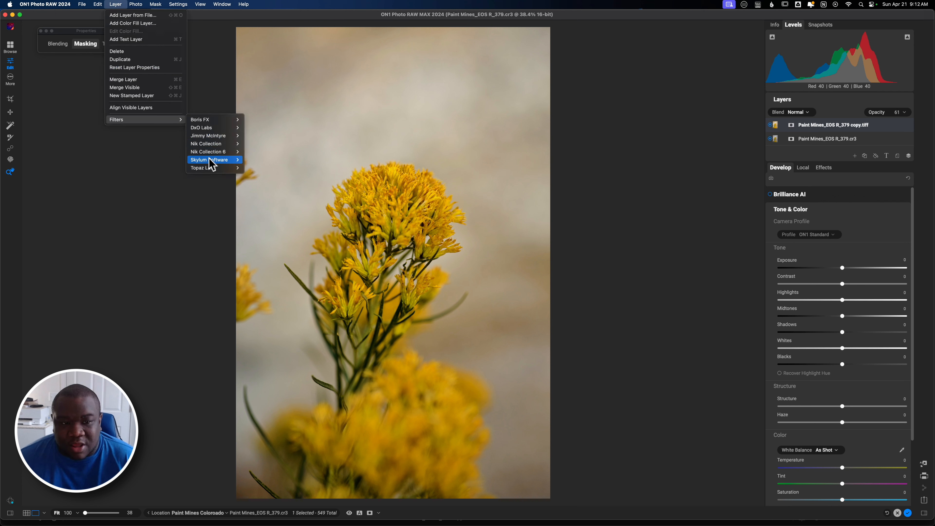
mouse_move(209, 159)
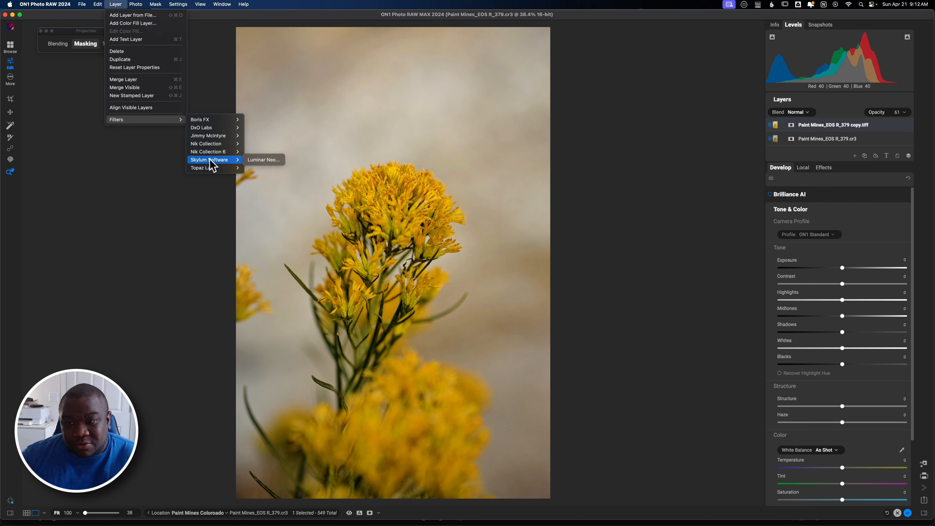
click(696, 200)
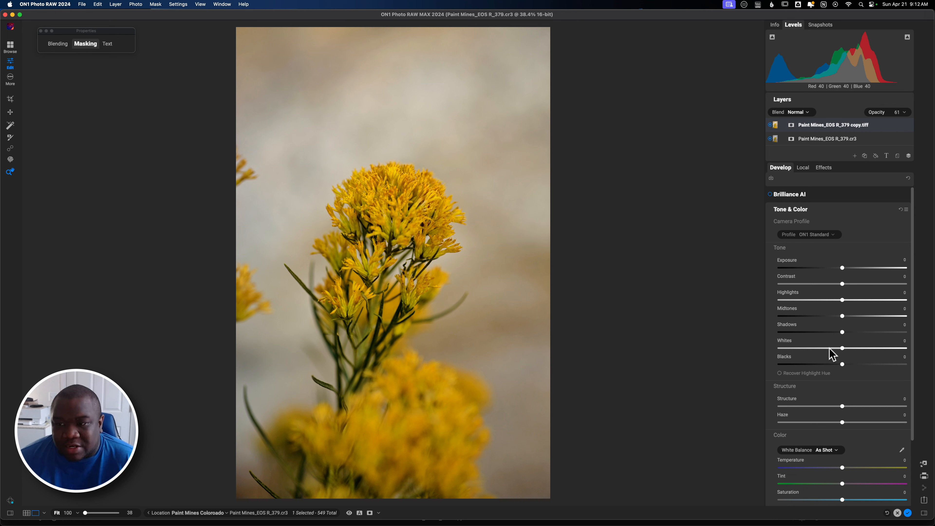
Set the TIFF layer's opacity to 53 and stamp the visible layers into a new layer
drag(884, 117, 879, 118)
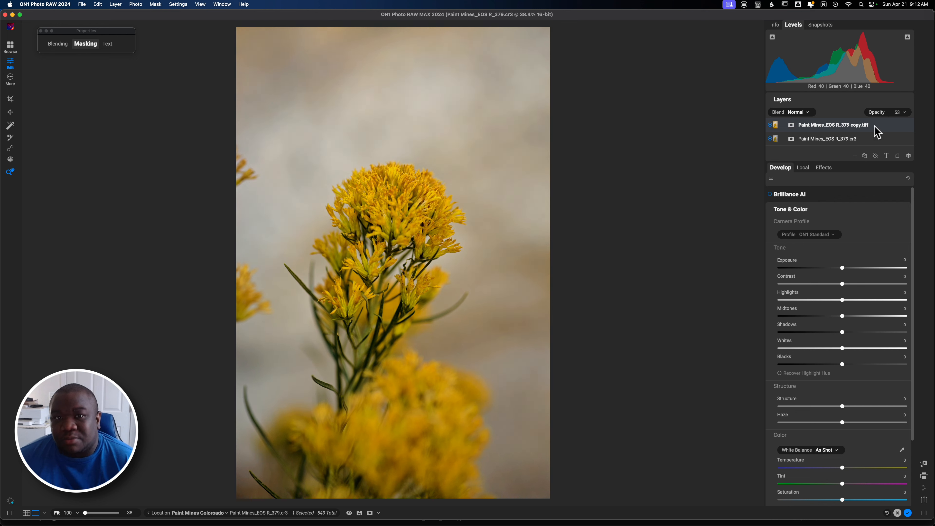
right_click(877, 131)
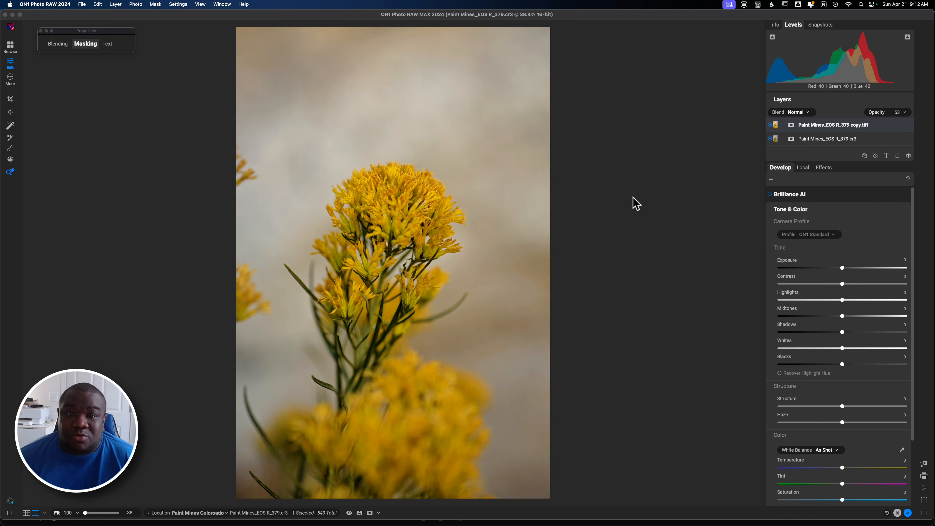
key(alt+shift+super+e)
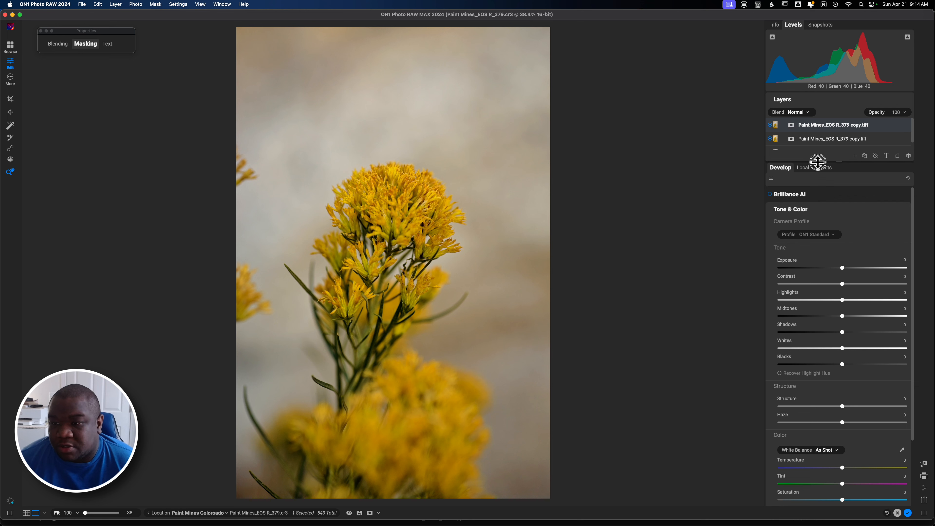
Rename the new top layer as Stamped Layer
drag(817, 161, 820, 199)
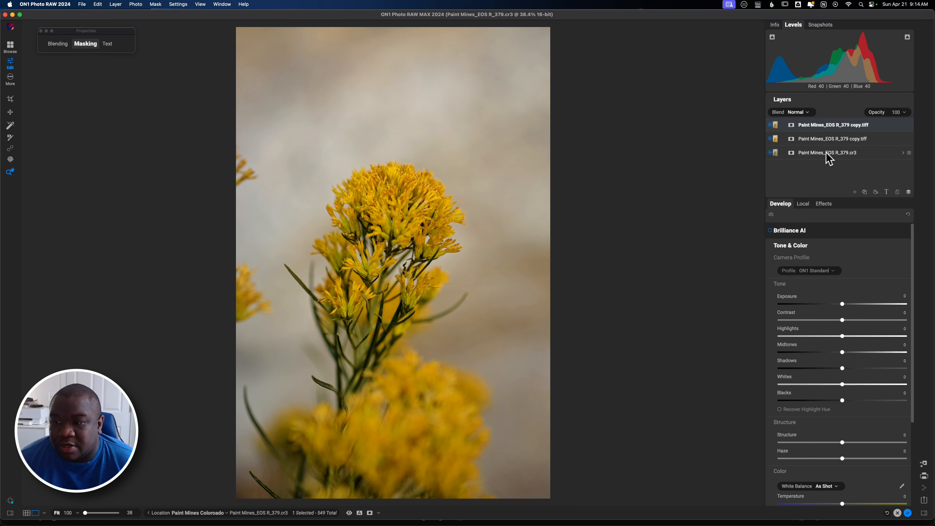
double_click(815, 126)
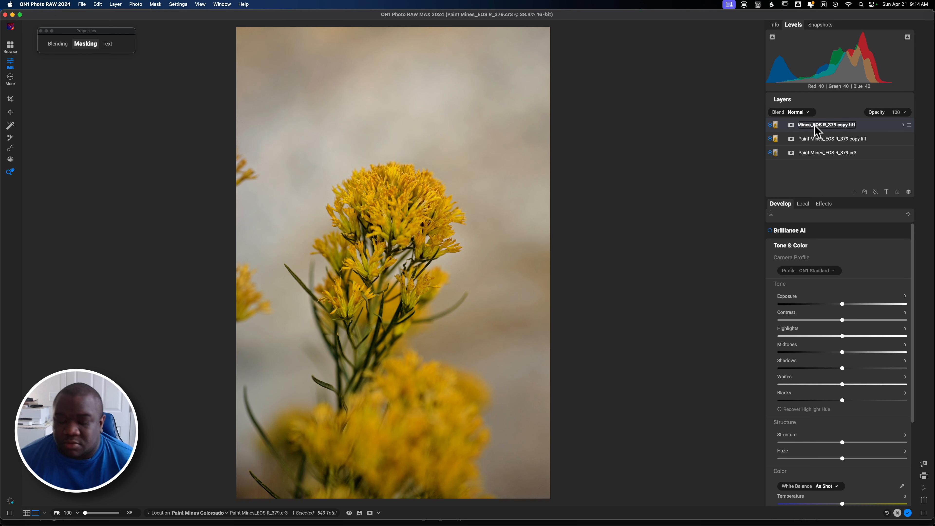
text(Stamped Layer)
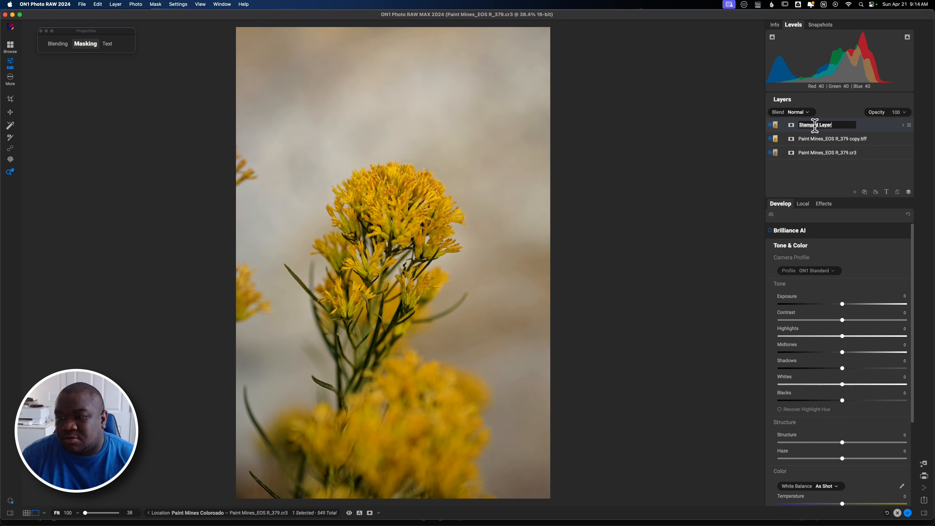
key(Return)
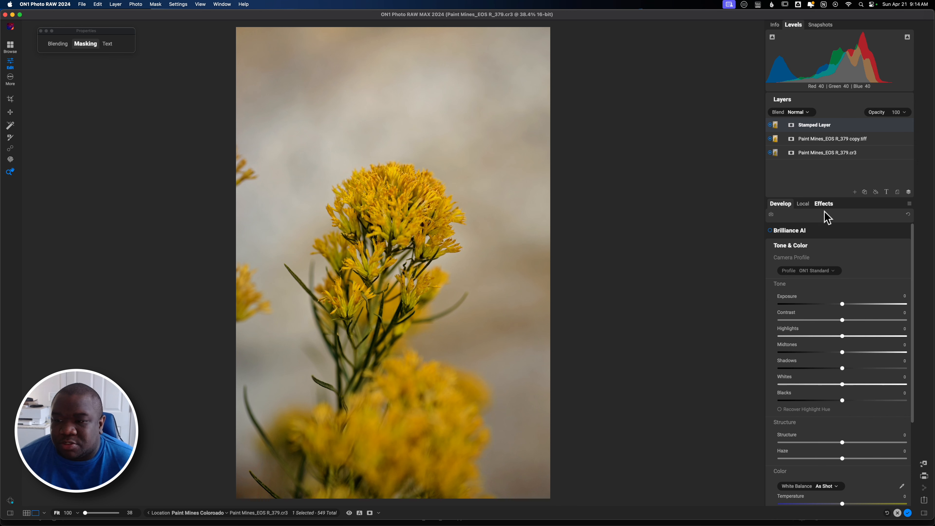
drag(840, 202, 839, 172)
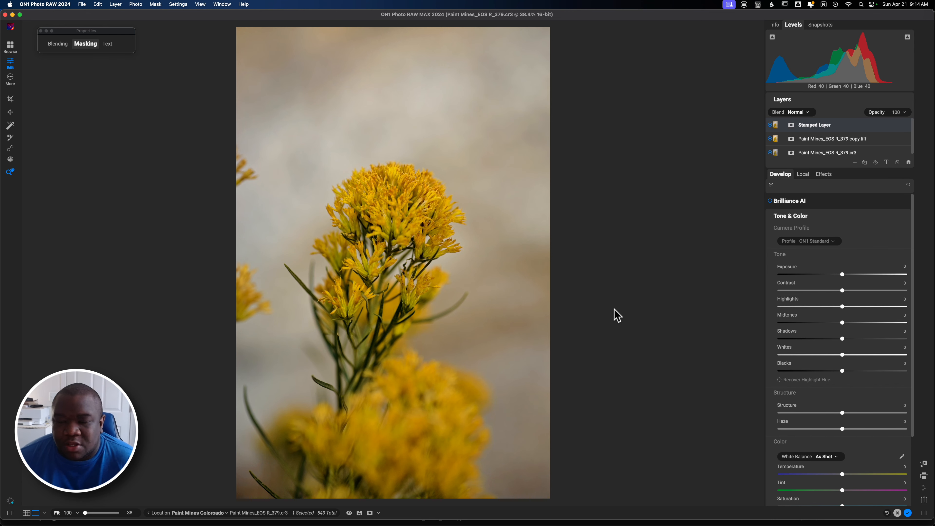
Hide the TIFF copy layer and add a Film Grain effect to the stamped layer, using Ilford XP2 Super 400 film and size 128
click(824, 175)
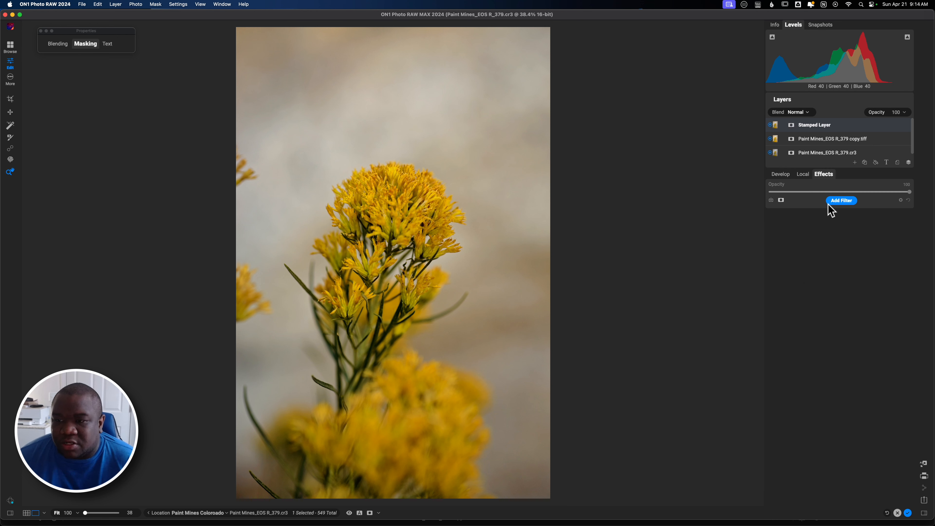
click(770, 139)
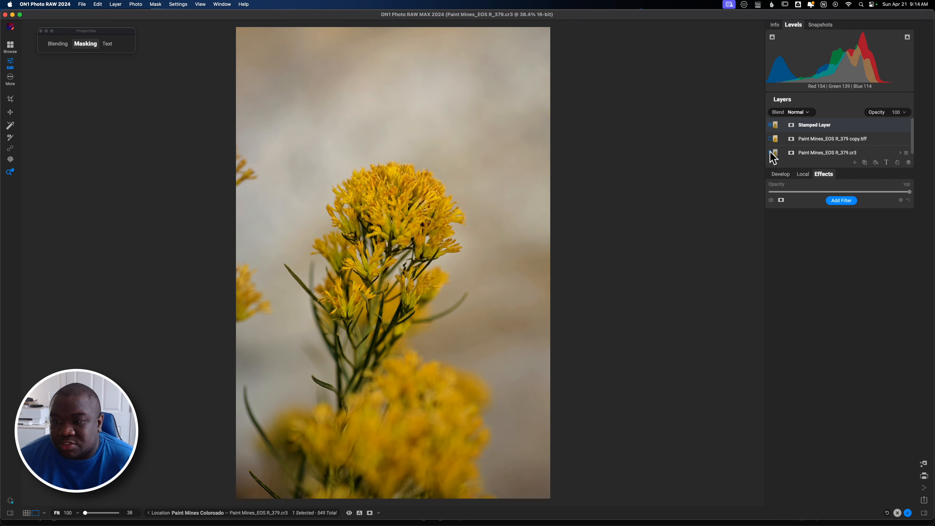
click(831, 202)
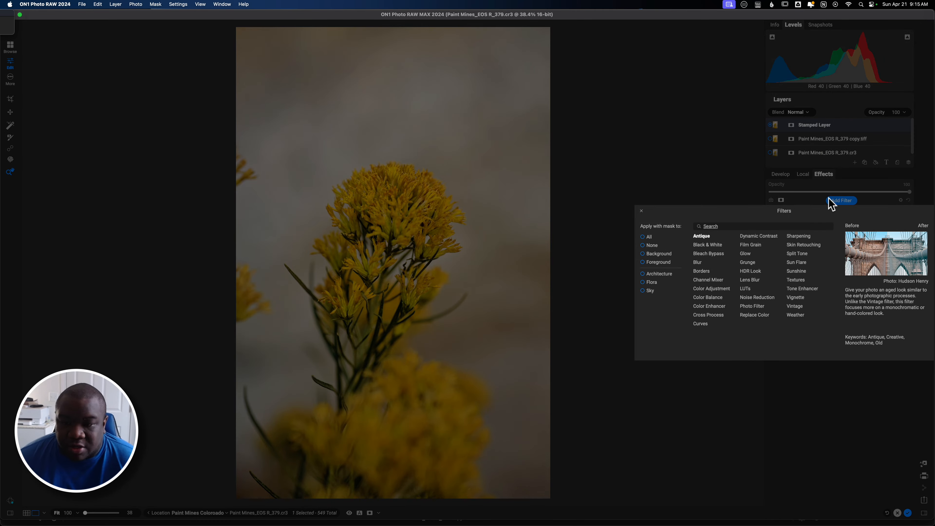
click(752, 246)
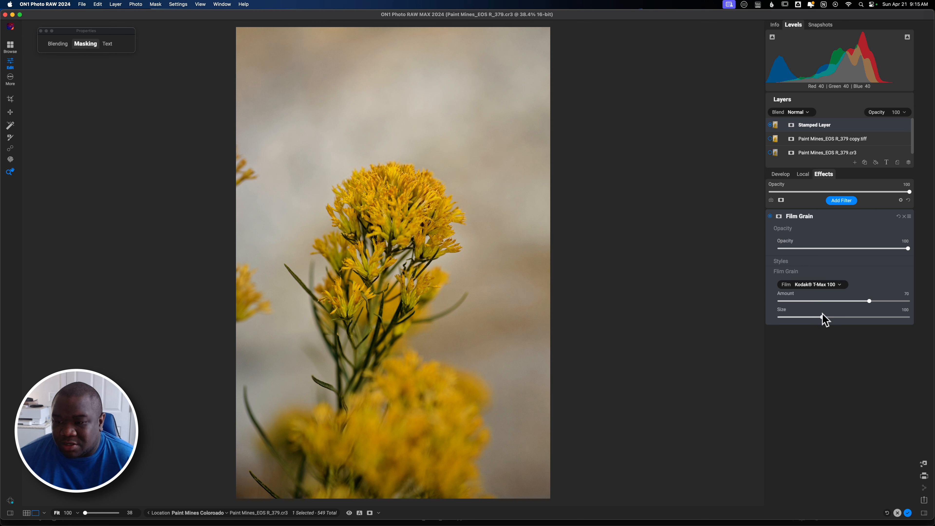
drag(821, 317, 846, 317)
click(837, 284)
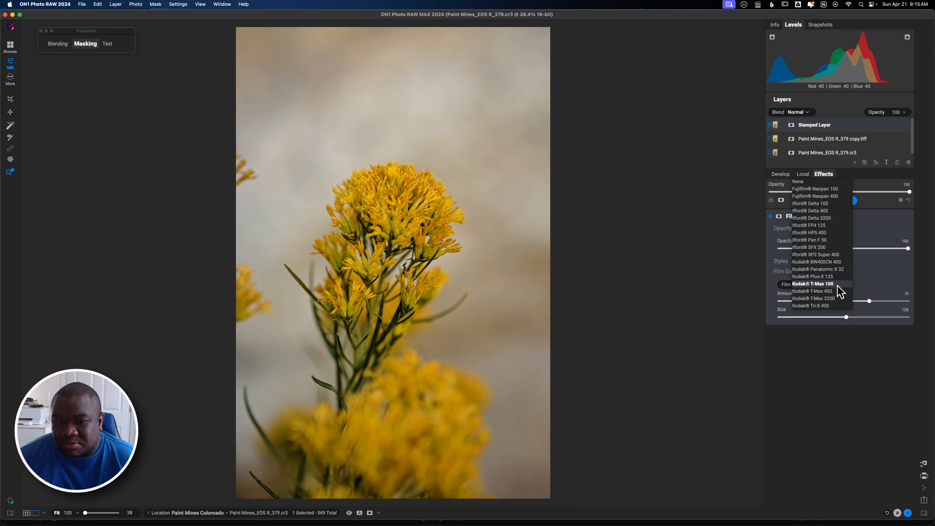
click(828, 254)
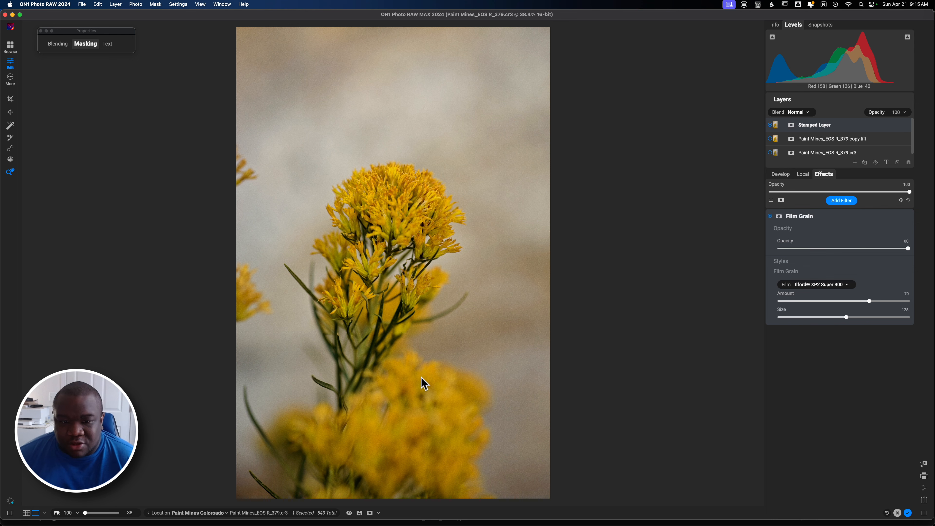
click(840, 216)
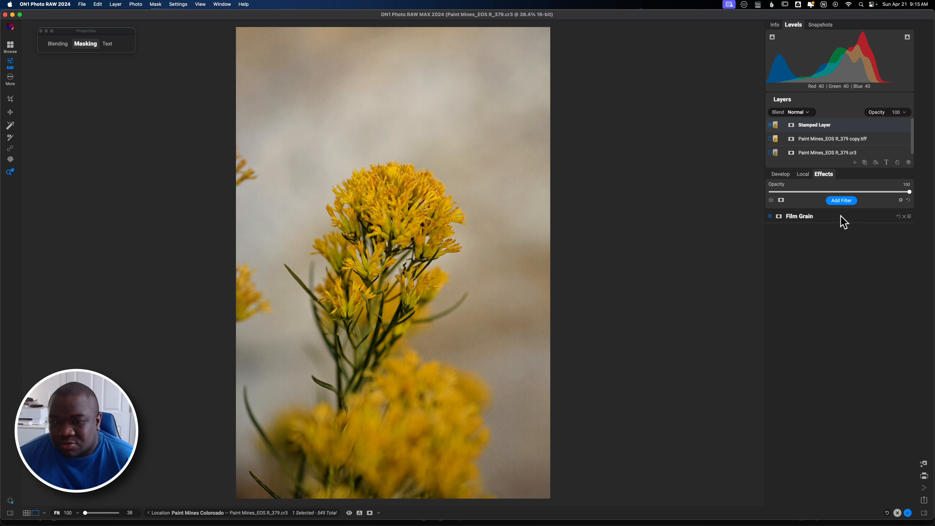
Add a Glow effect to the stamped layer with a moderate amount, comparing it on and off, and keep the overall effects opacity at 100
click(841, 201)
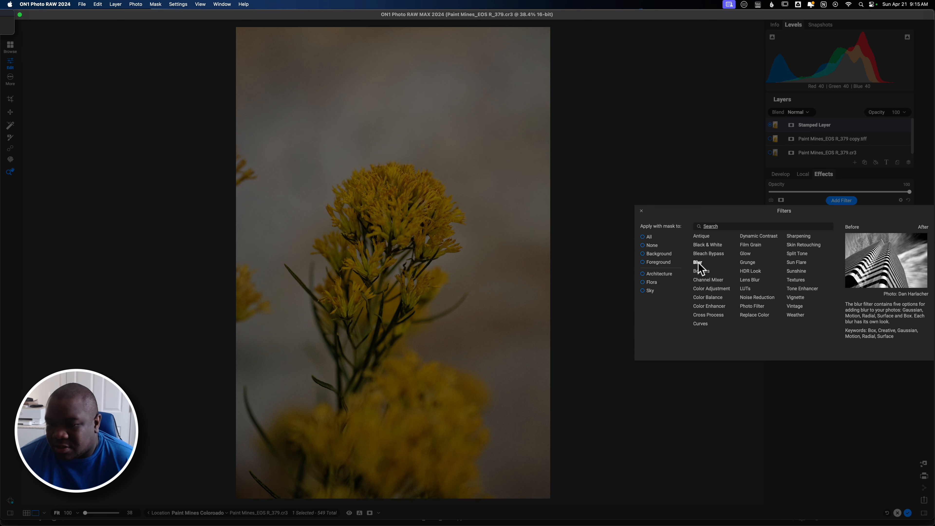
click(747, 253)
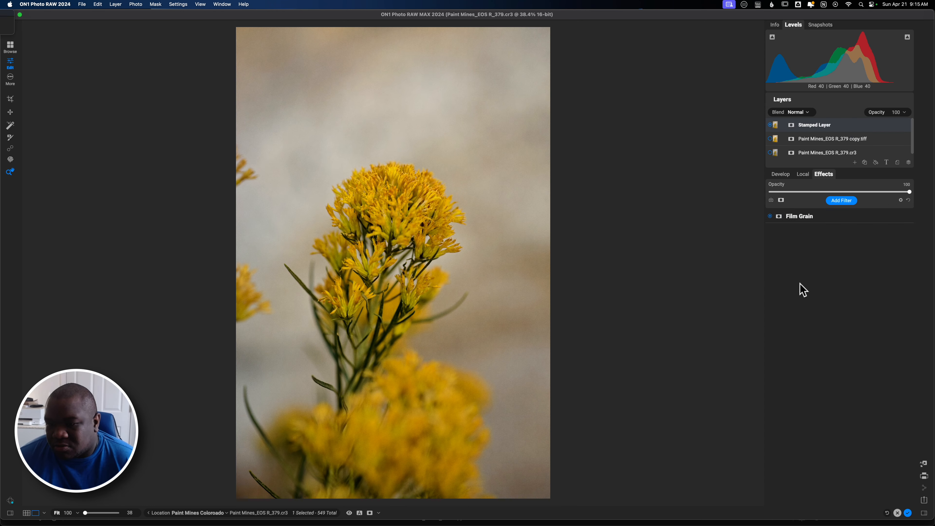
drag(779, 291, 838, 292)
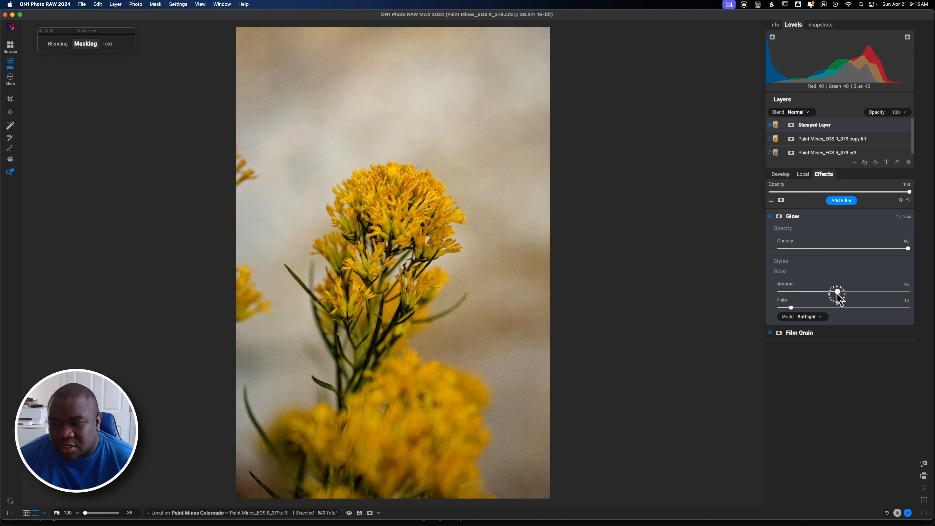
click(770, 216)
click(770, 216)
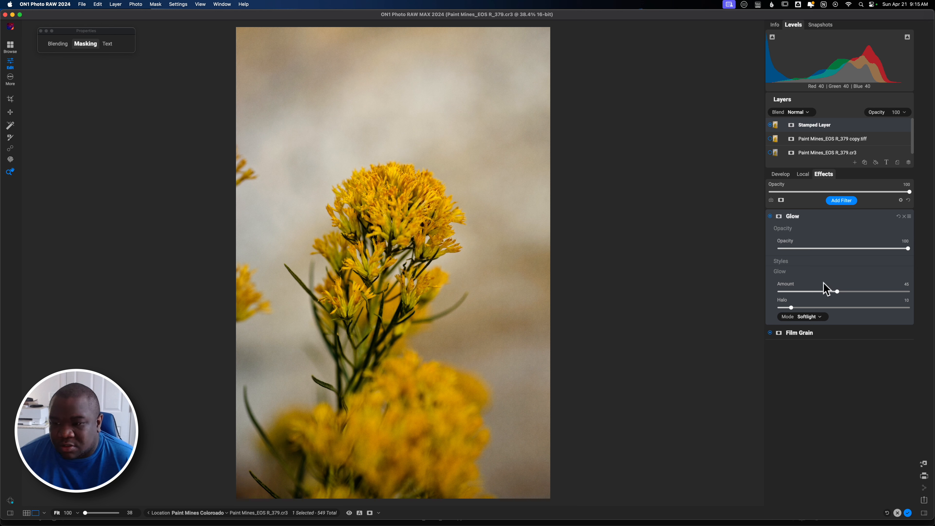
mouse_move(835, 292)
mouse_down()
mouse_move(799, 307)
mouse_move(824, 291)
mouse_up()
click(826, 220)
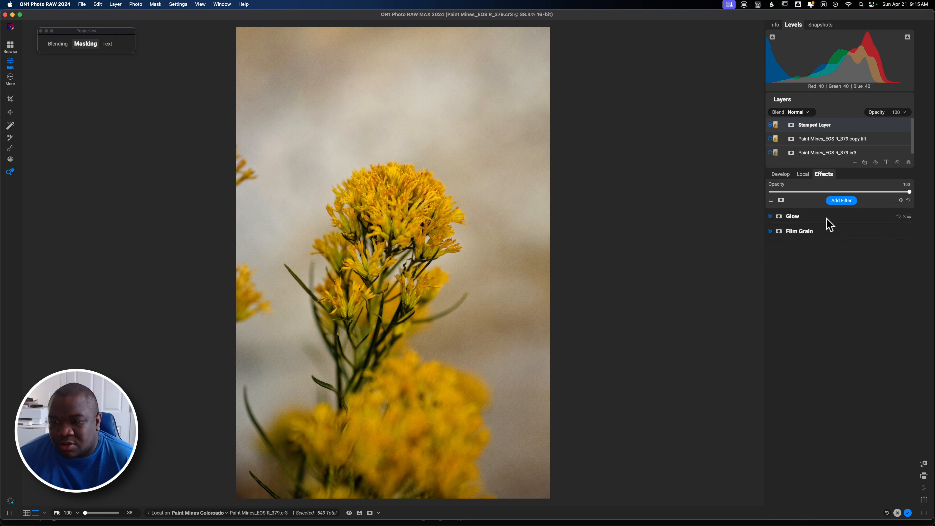
click(837, 192)
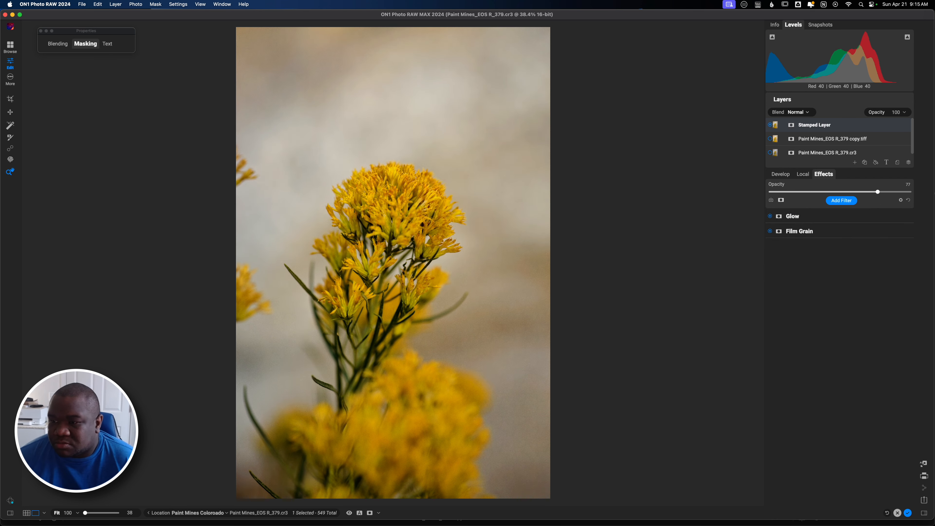
drag(877, 192, 911, 192)
Add a Vignette effect to the stamped layer with brightness -40
click(842, 200)
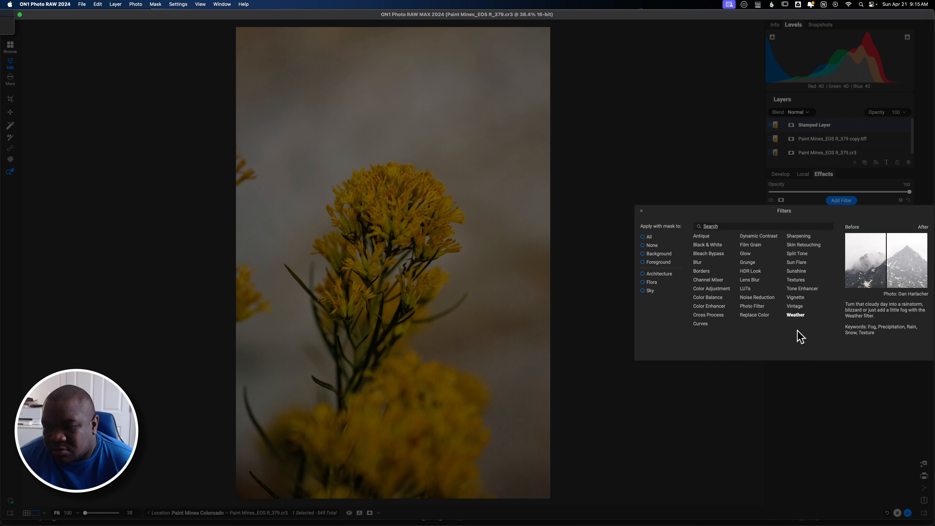
click(796, 298)
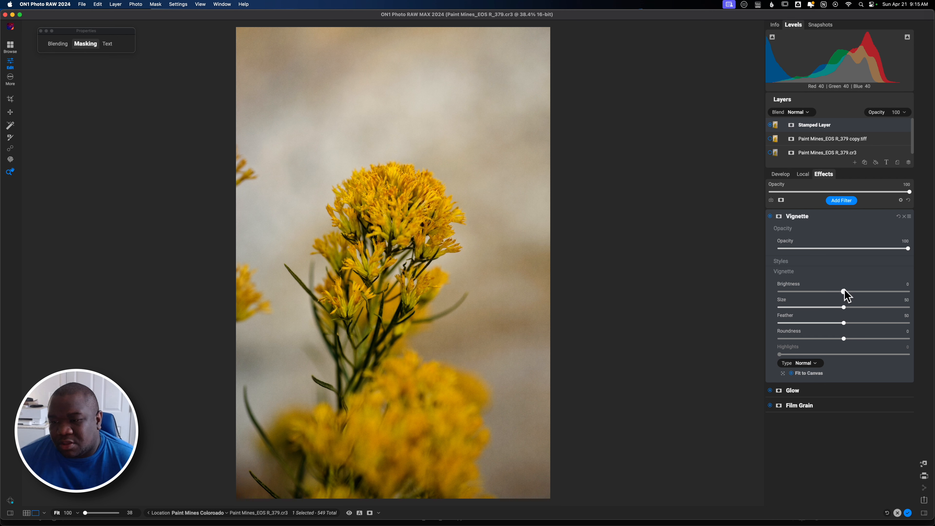
drag(843, 291, 818, 293)
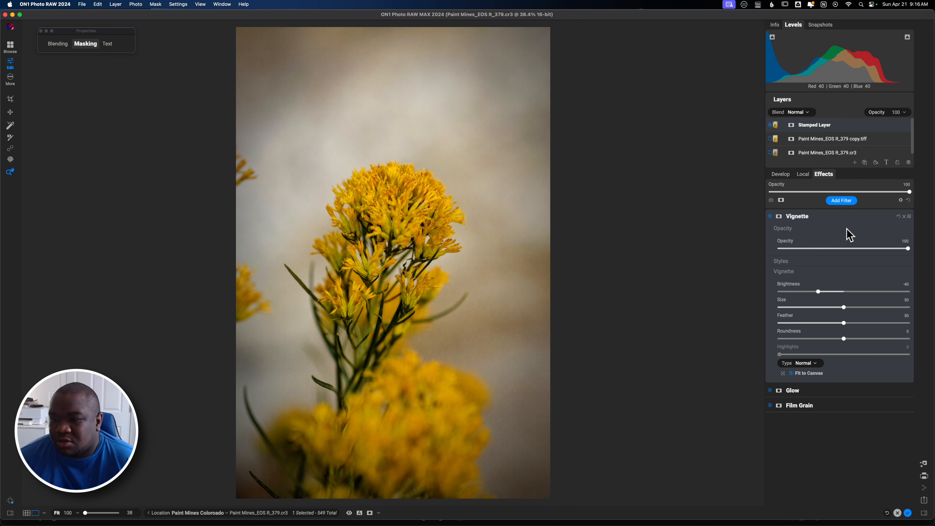
click(842, 216)
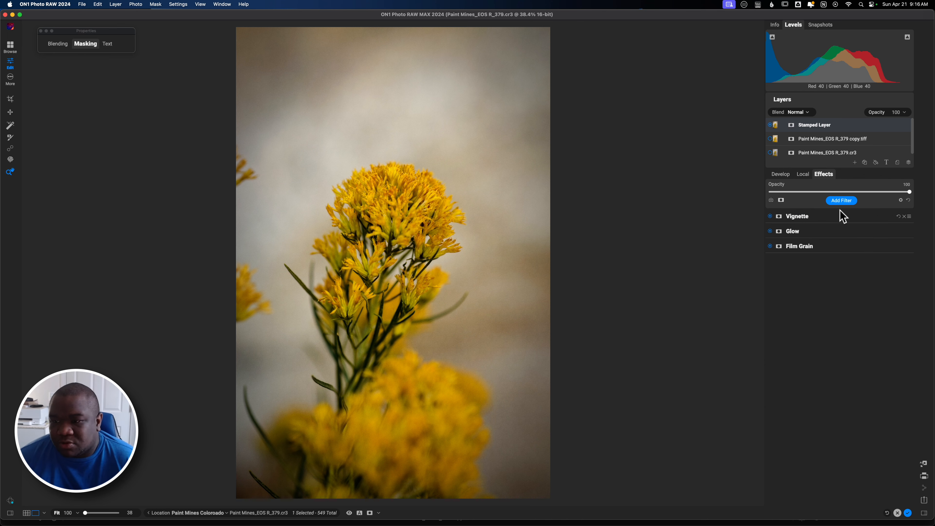
Add a Color Enhancer effect and reorder it directly below the Vignette
click(839, 202)
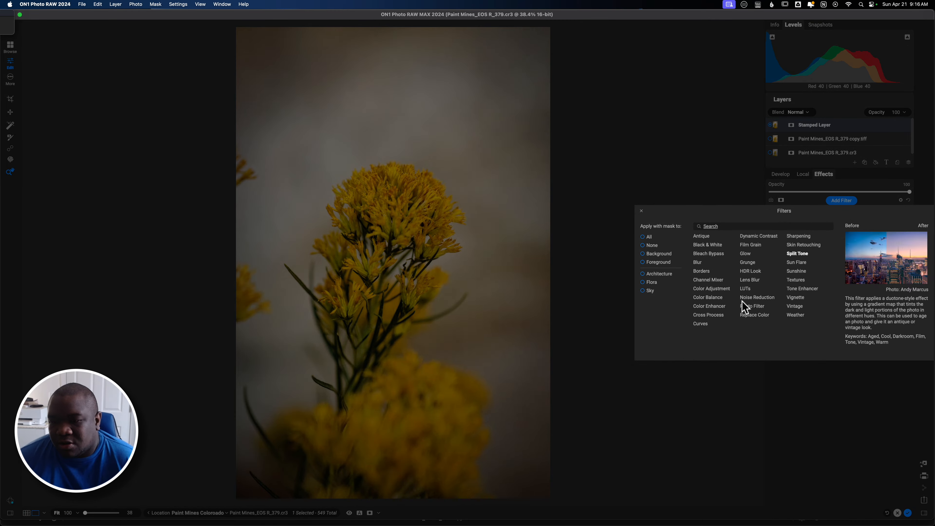
click(715, 307)
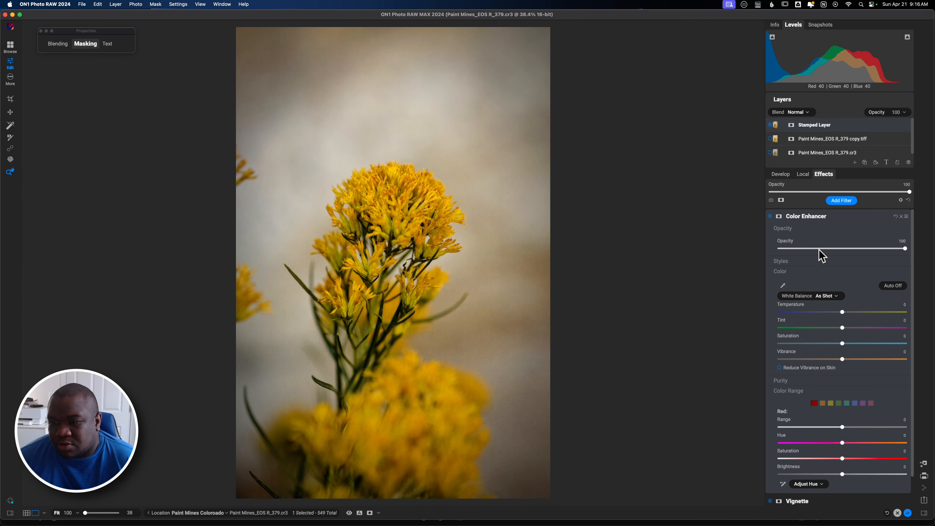
click(826, 217)
drag(836, 220, 801, 238)
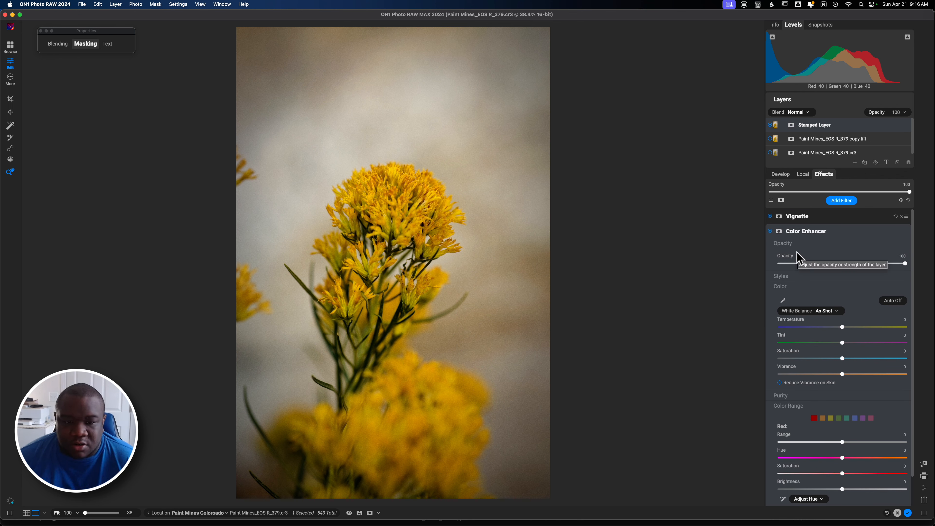
Mask the Color Enhancer by color range, sampling the yellow petals and setting the range to 29 while checking the mask view
click(779, 232)
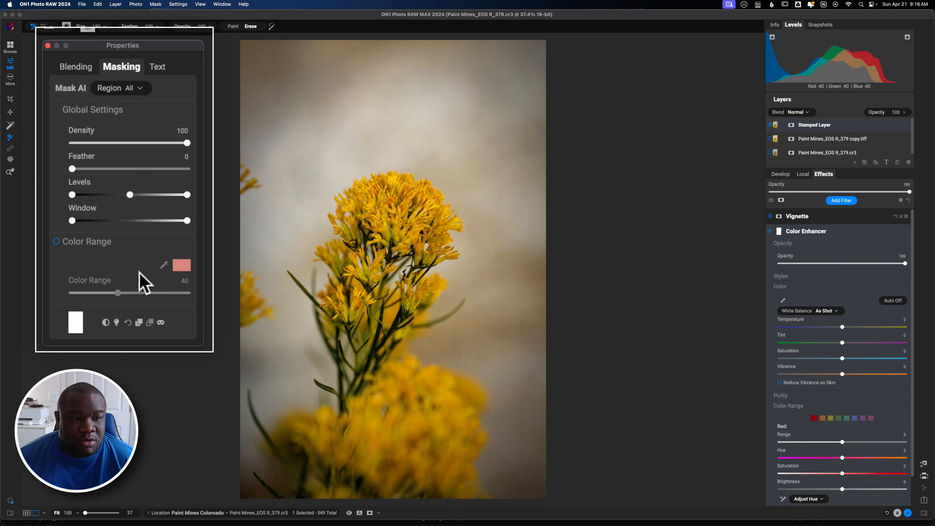
click(58, 242)
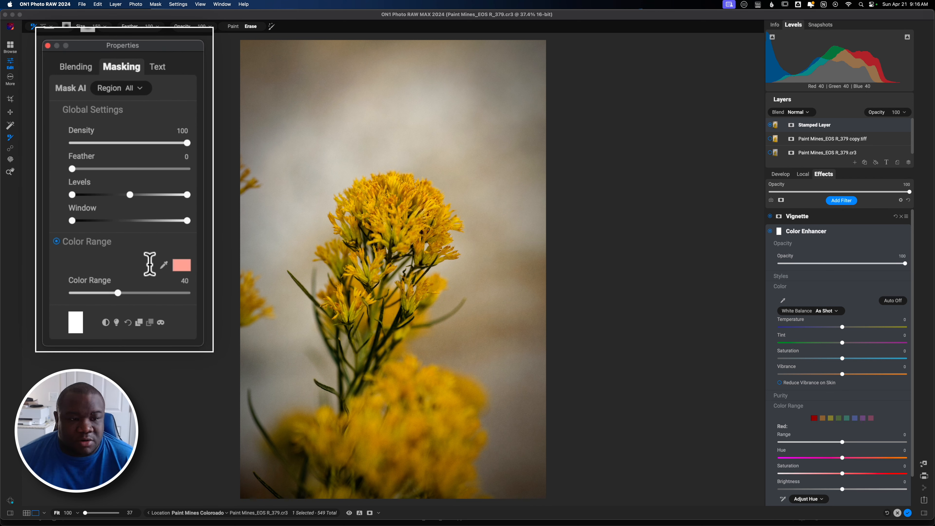
click(163, 264)
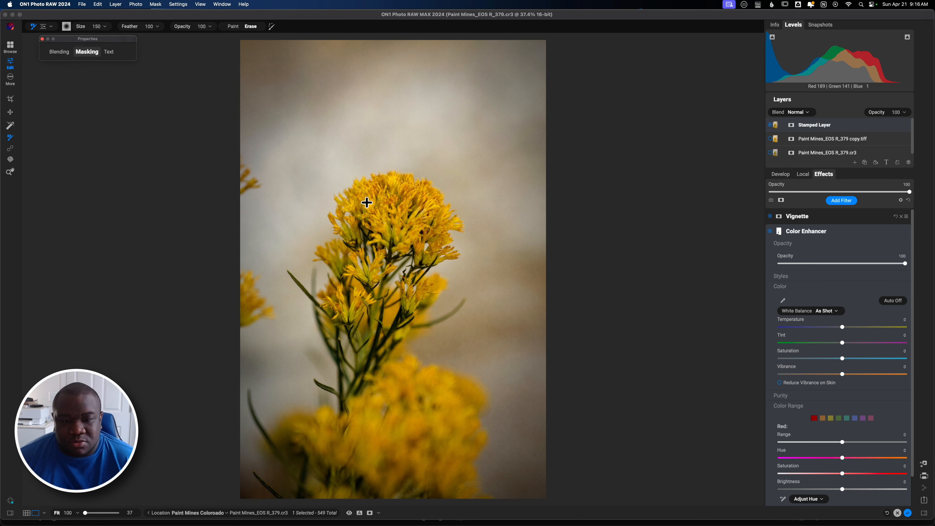
click(368, 207)
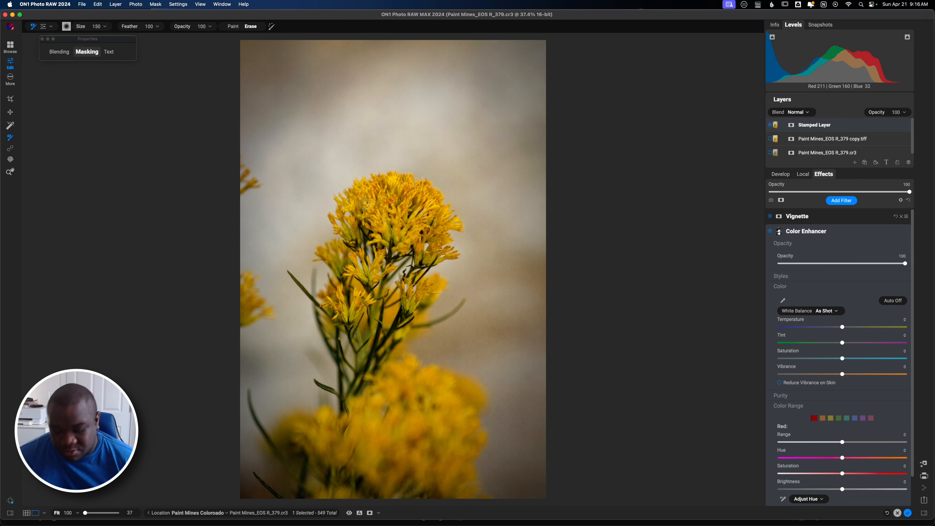
key(super+m)
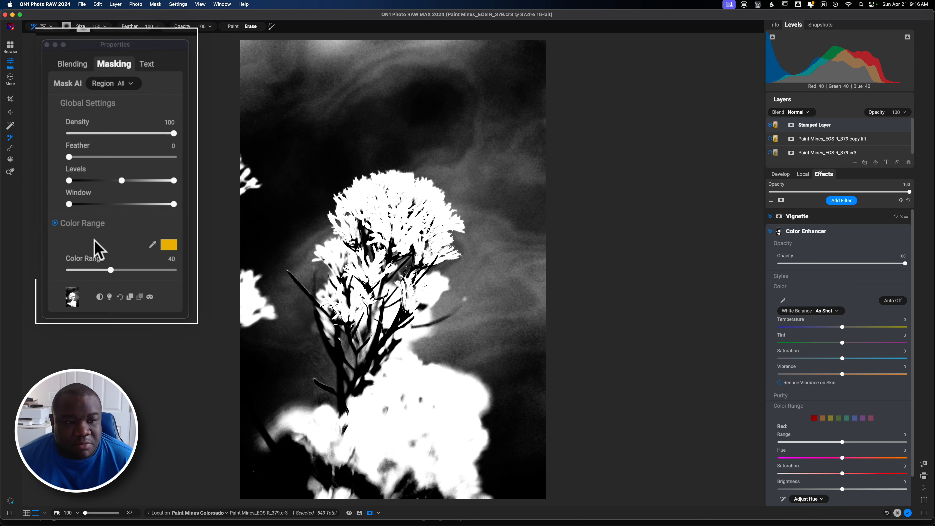
drag(116, 293, 105, 293)
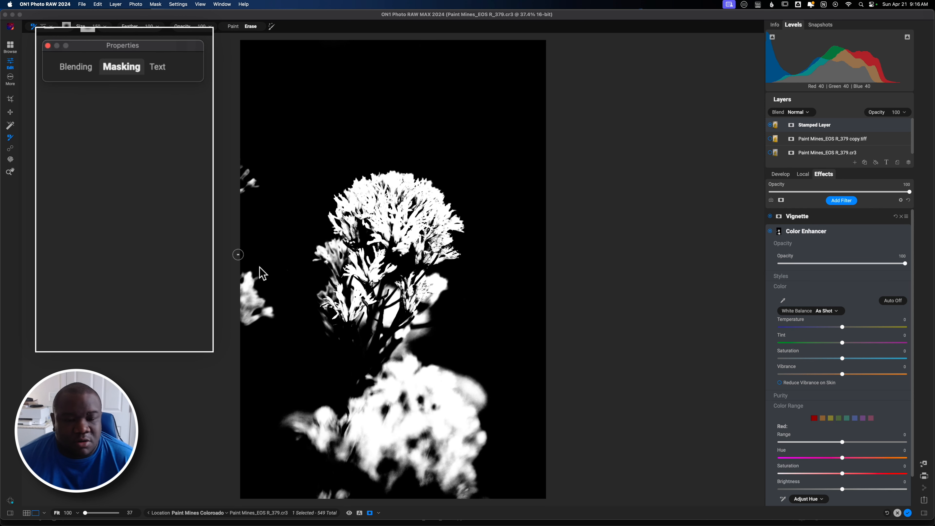
mouse_move(115, 75)
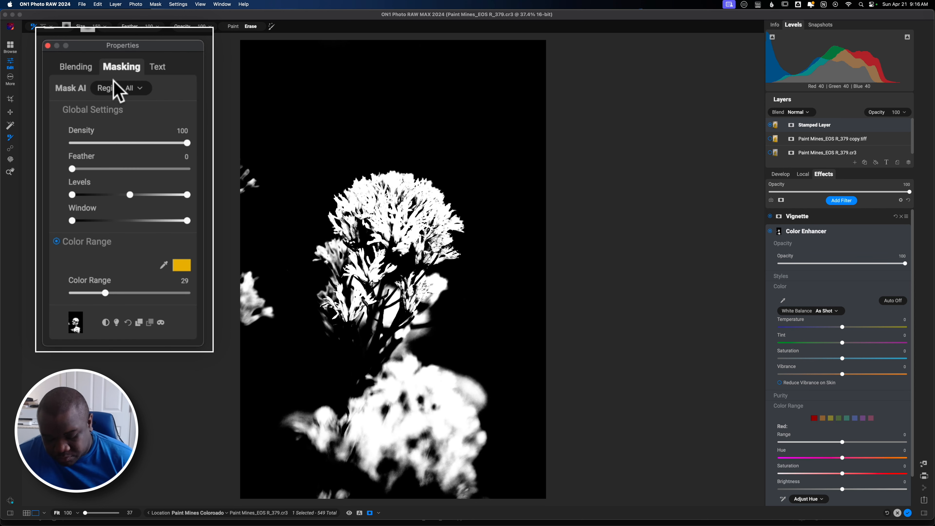
key(super+m)
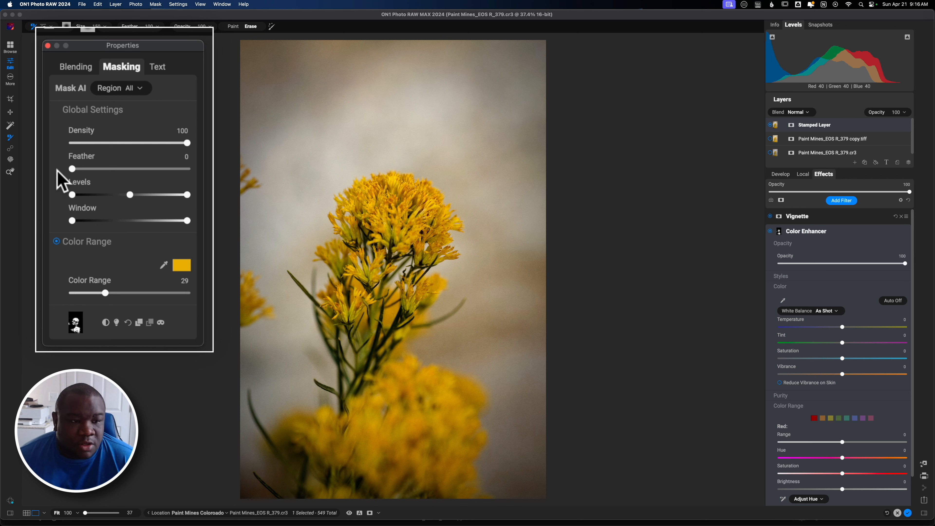
Invert the Color Enhancer's mask so it targets everything except the yellow flowers, and check the mask view
click(105, 323)
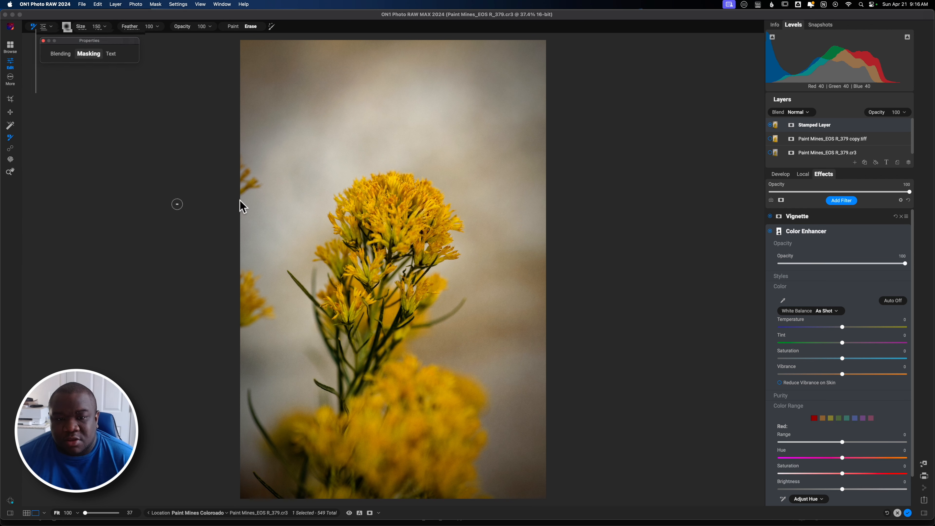
key(super+m)
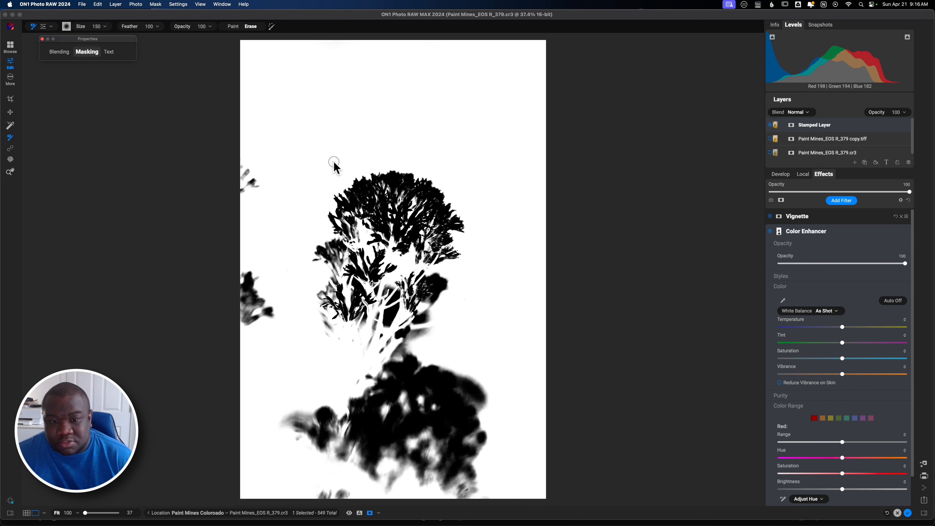
key(super+m)
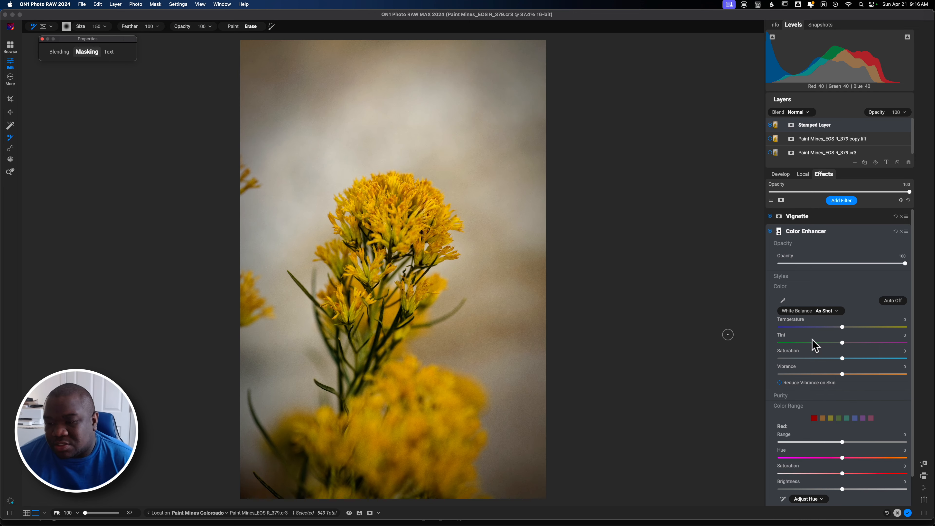
Lower the Color Enhancer's saturation to -65 and slightly widen its mask's color range
click(833, 359)
drag(833, 359, 798, 360)
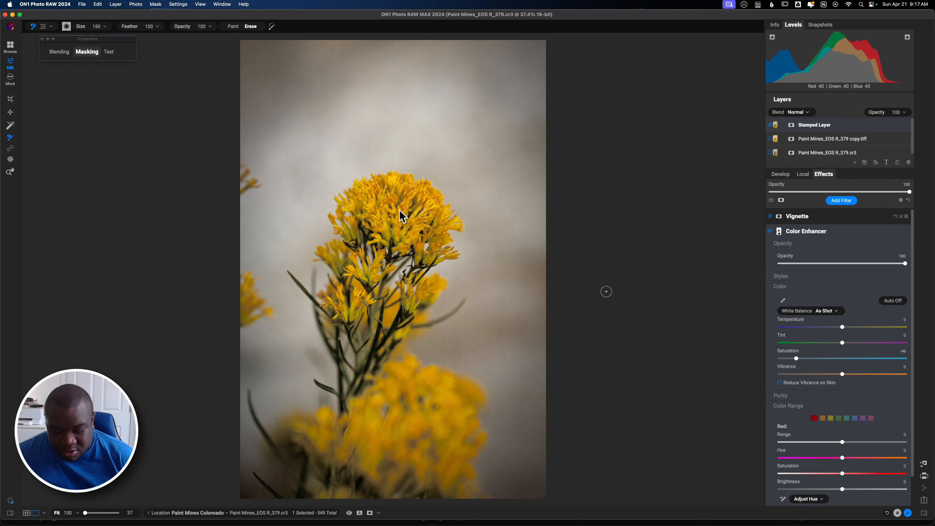
key(super+m)
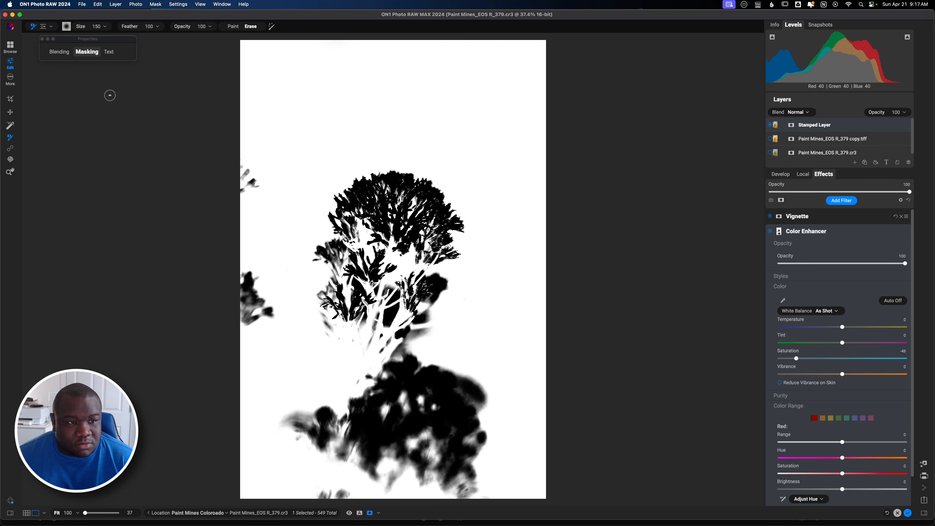
click(87, 52)
drag(104, 294, 112, 293)
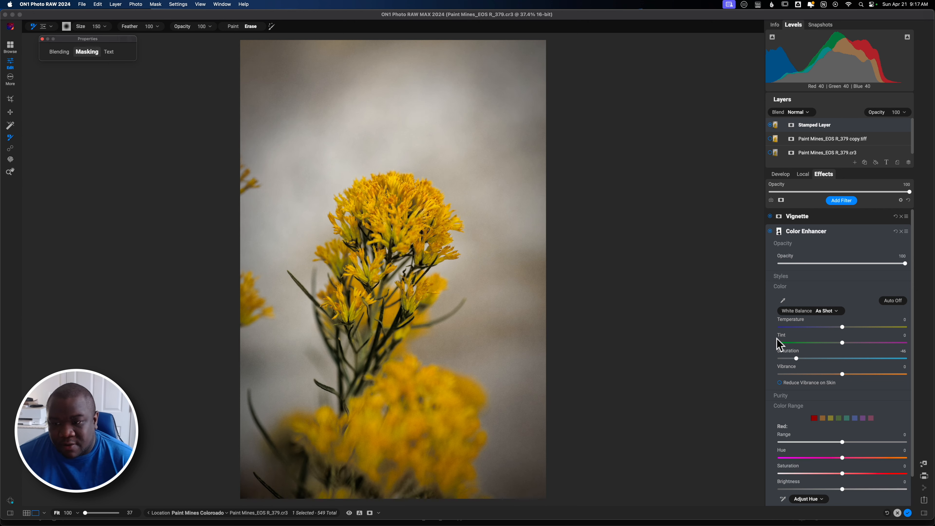
drag(795, 355, 789, 357)
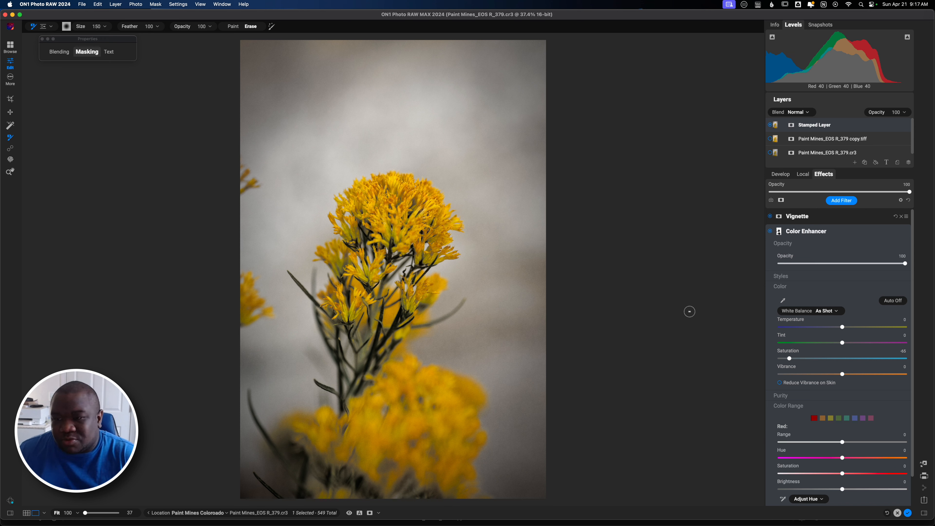
click(819, 233)
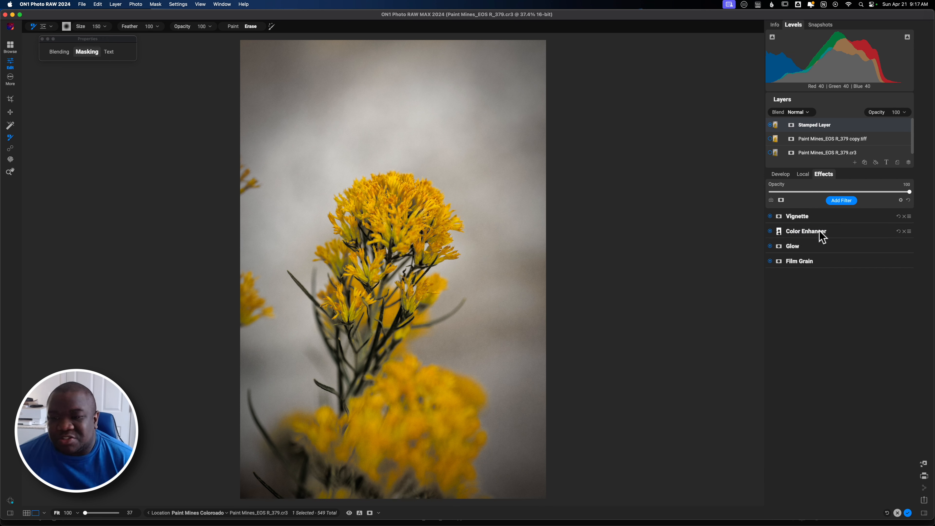